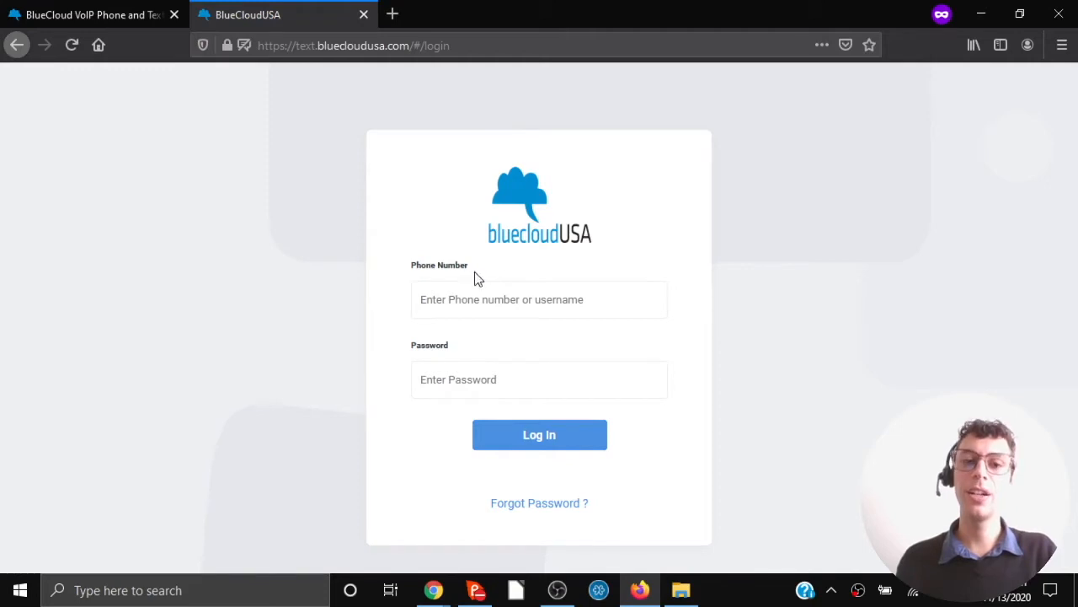
Log in with the browser's saved phone number and password.
click(509, 309)
click(481, 325)
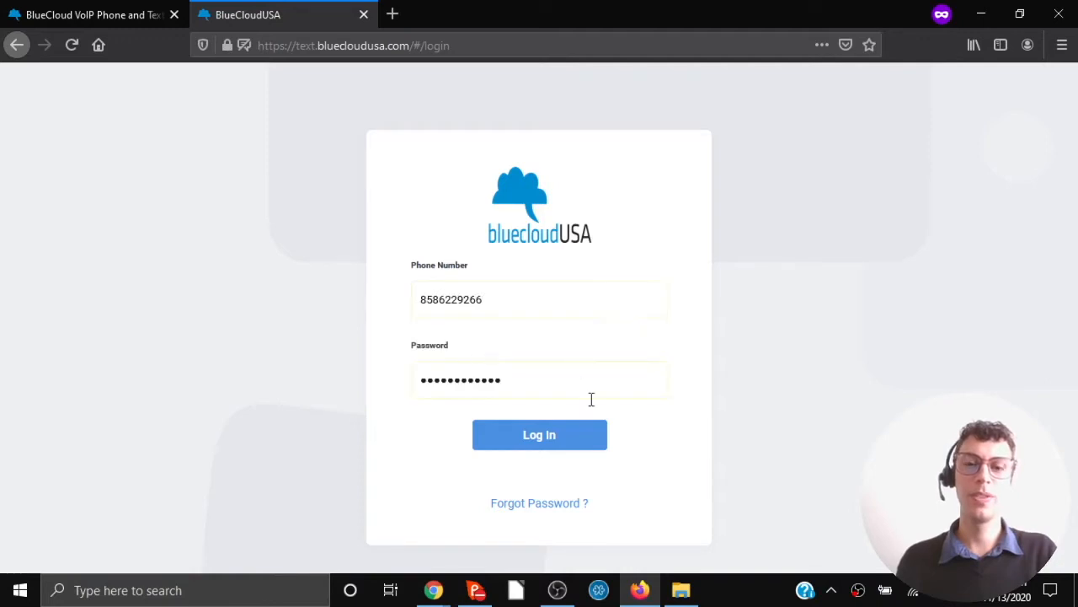
click(542, 441)
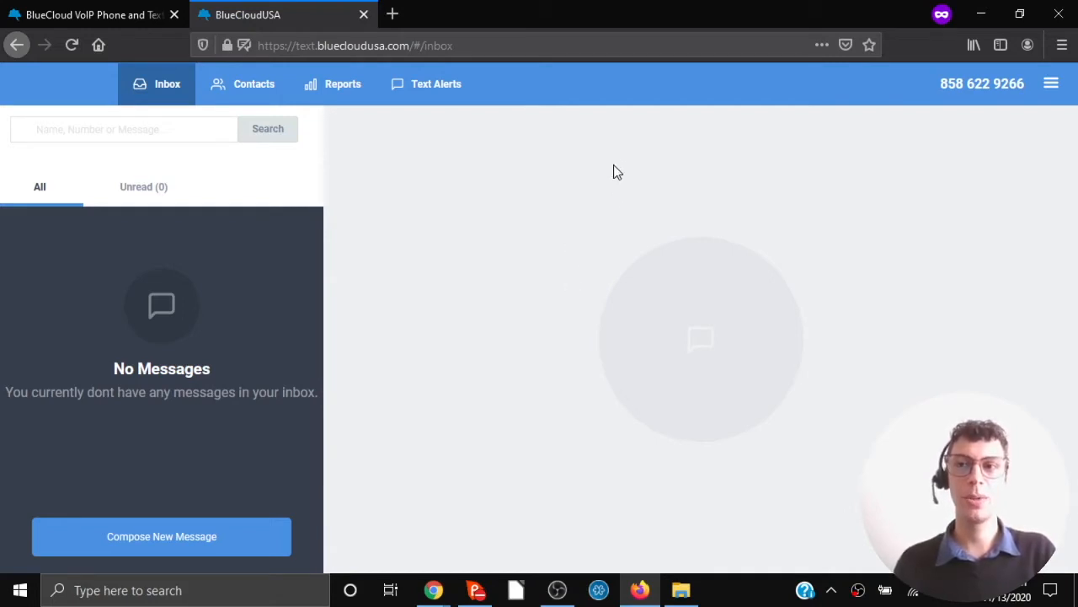
click(1051, 84)
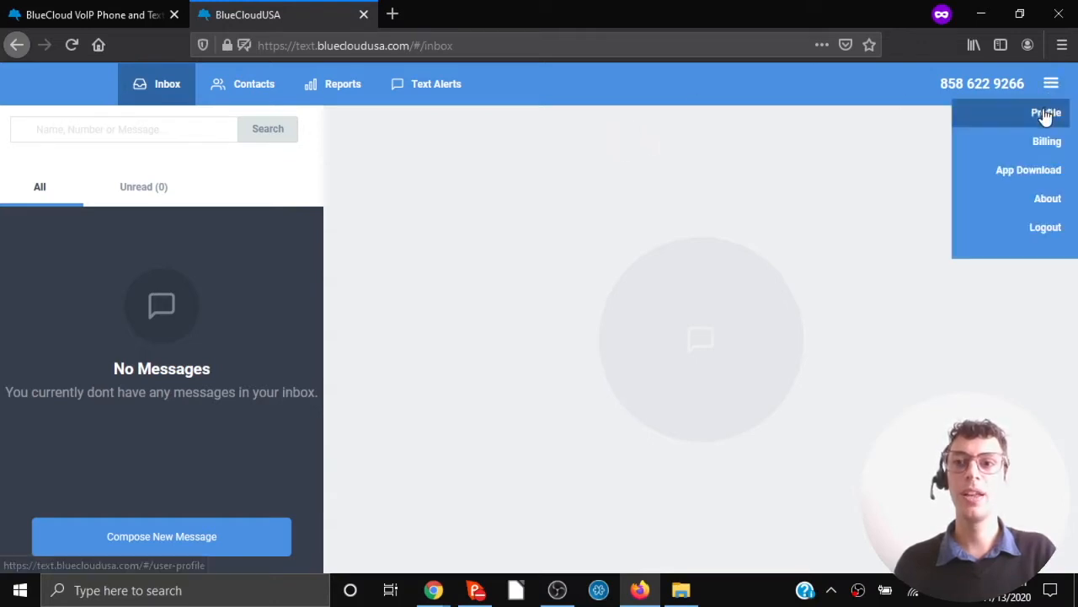
click(1043, 116)
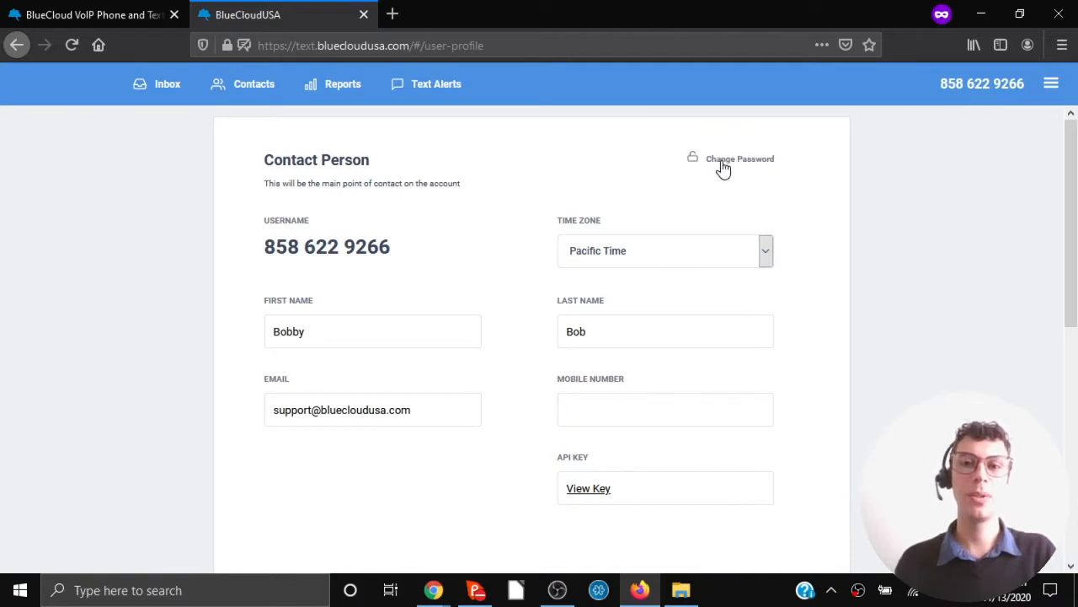
click(722, 169)
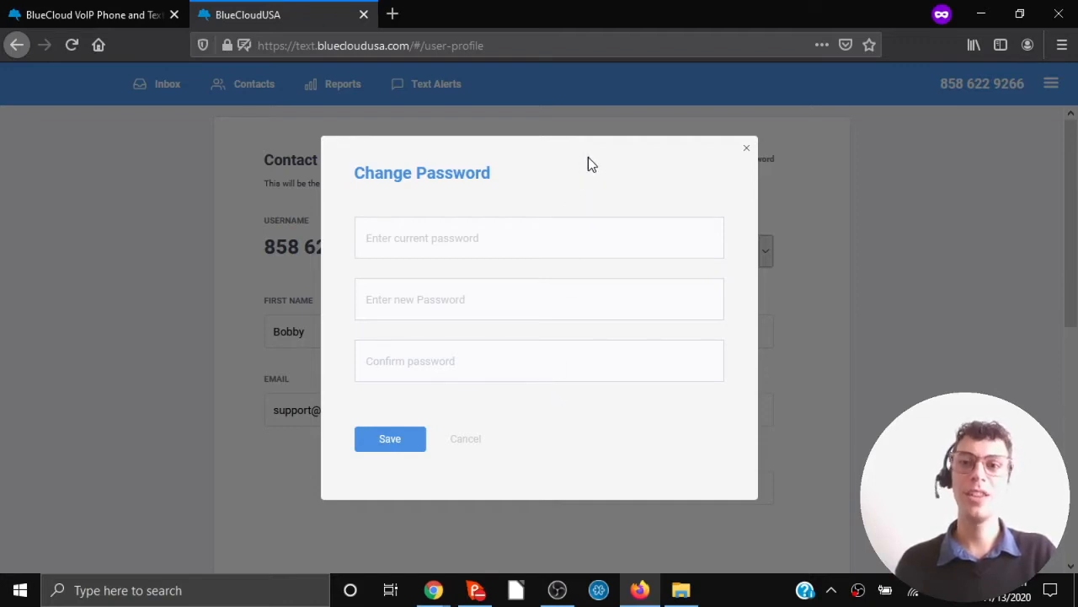
click(749, 151)
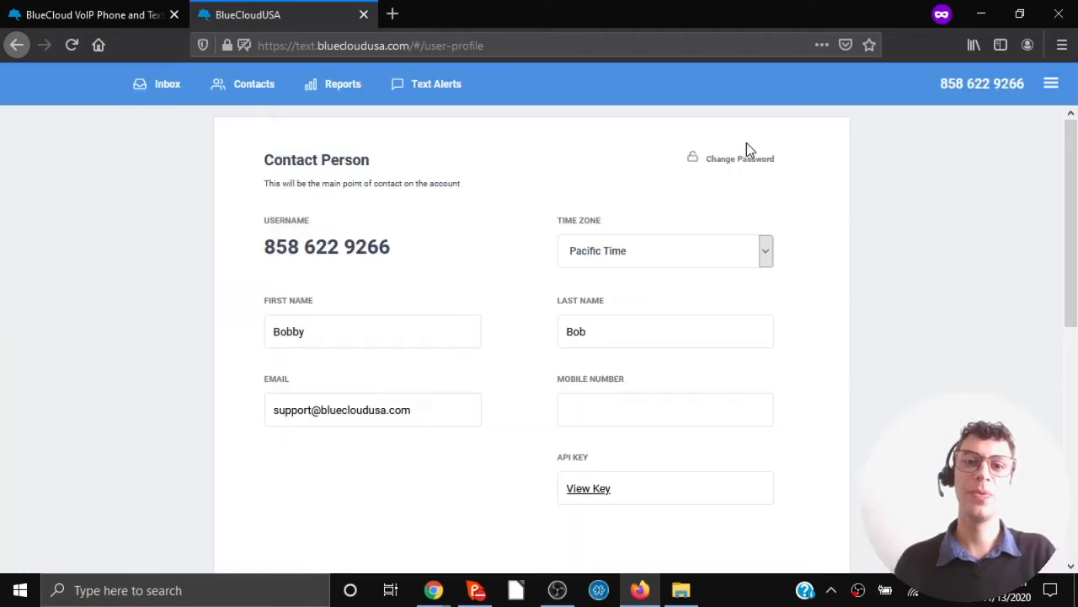
click(157, 89)
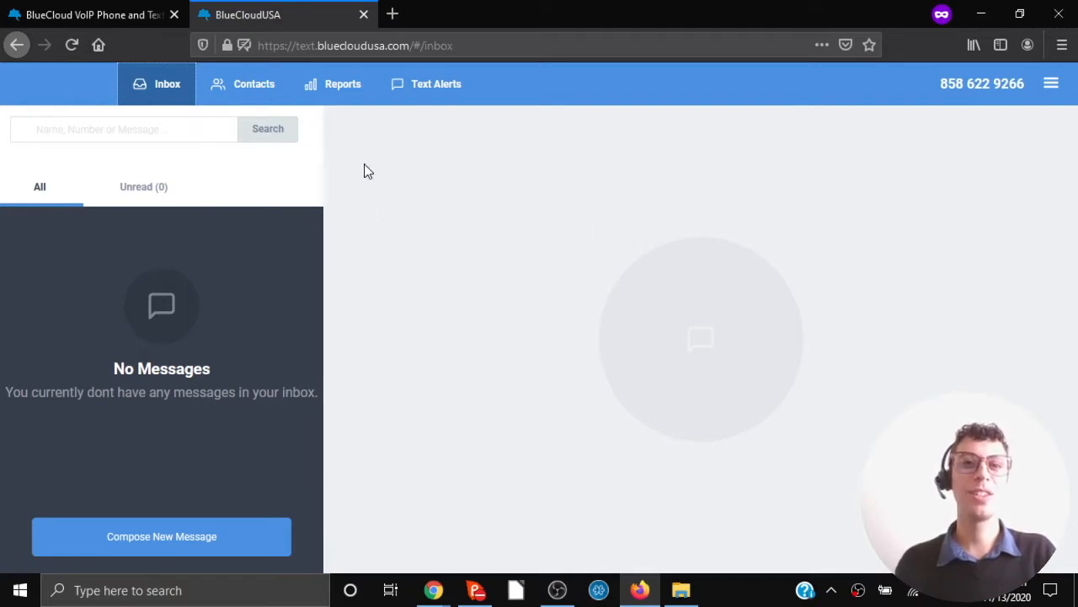
Switch to the empty Contacts list and open the + menu of add-contact options.
click(244, 90)
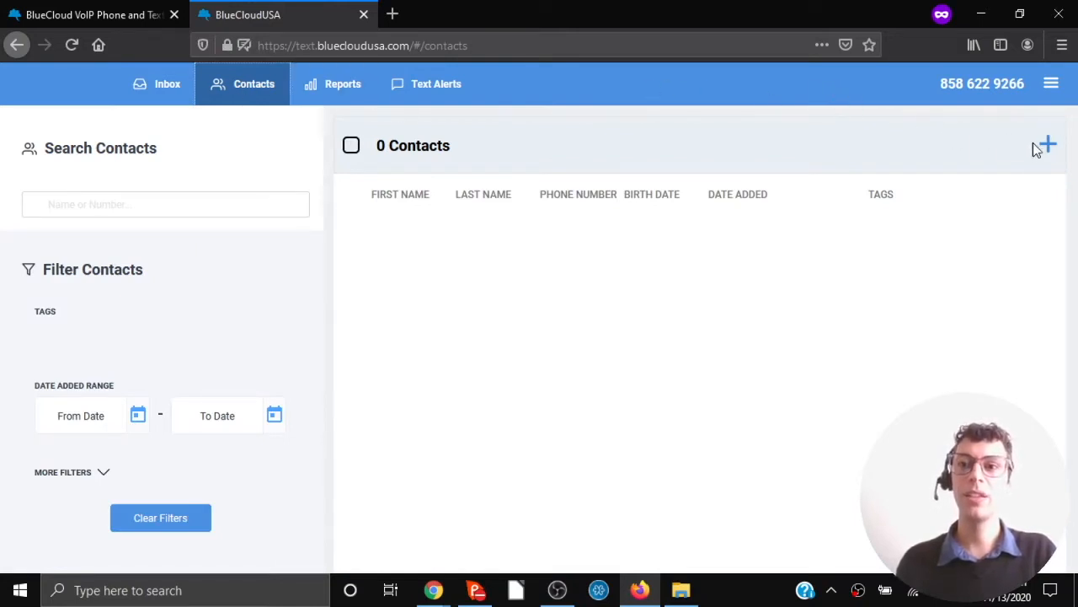
click(1048, 149)
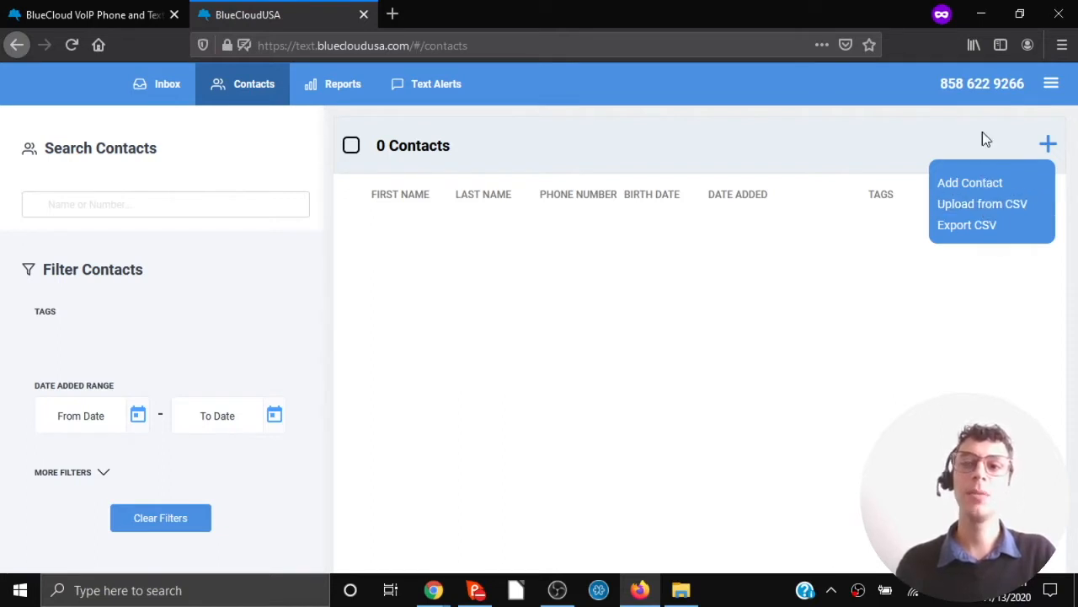
Create and save a contact with first name Bluecloud, last name USA, and the contact's phone number.
click(971, 184)
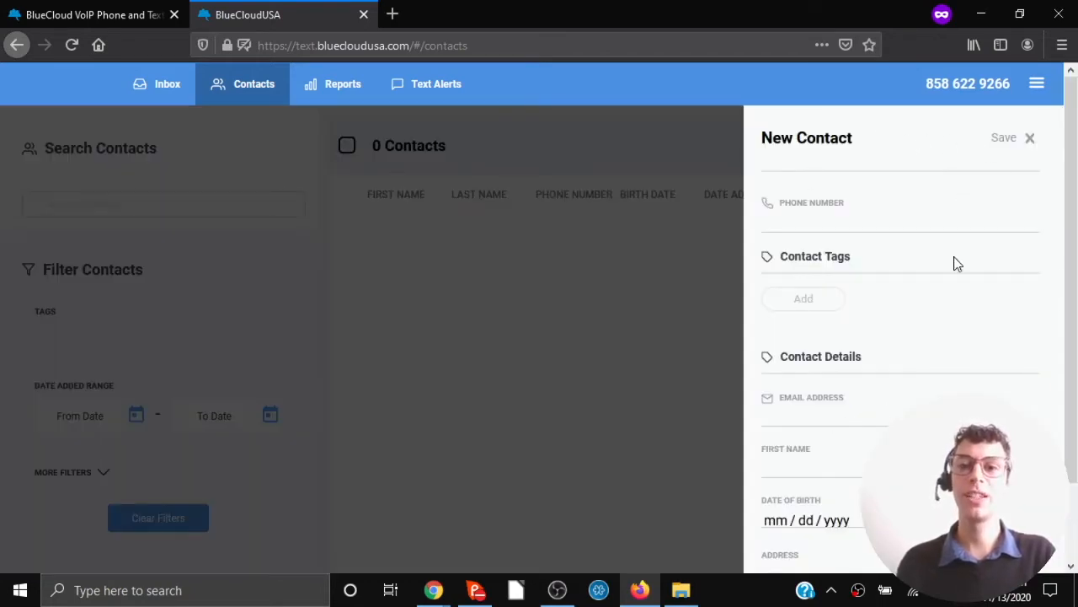
click(868, 225)
click(812, 472)
text(Blue)
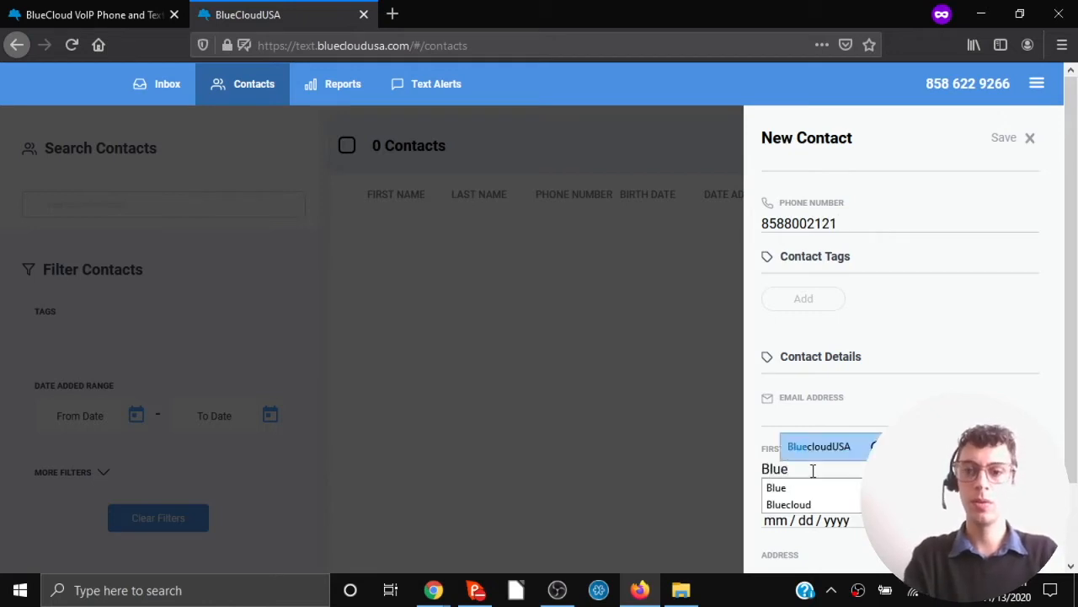
click(819, 505)
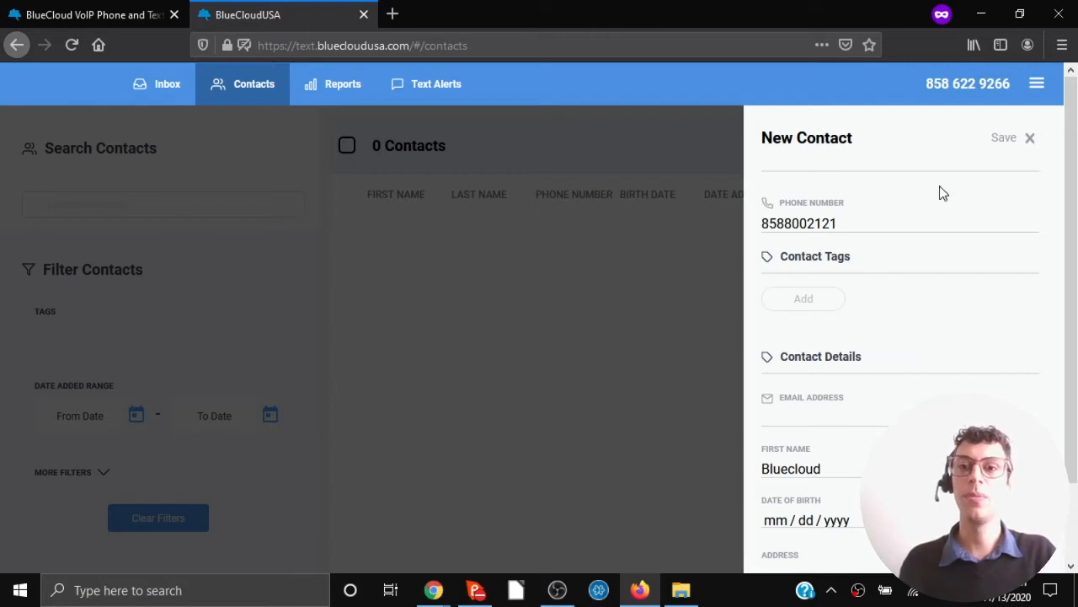
click(1005, 139)
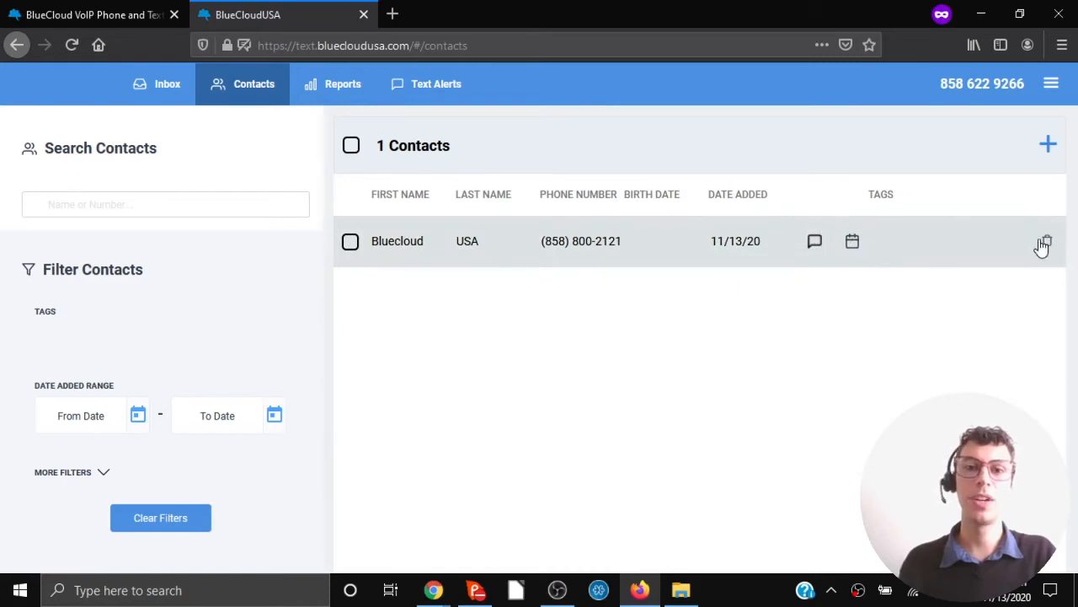
Open the Bluecloud USA side panel and scroll through its phone, tags and details.
click(556, 241)
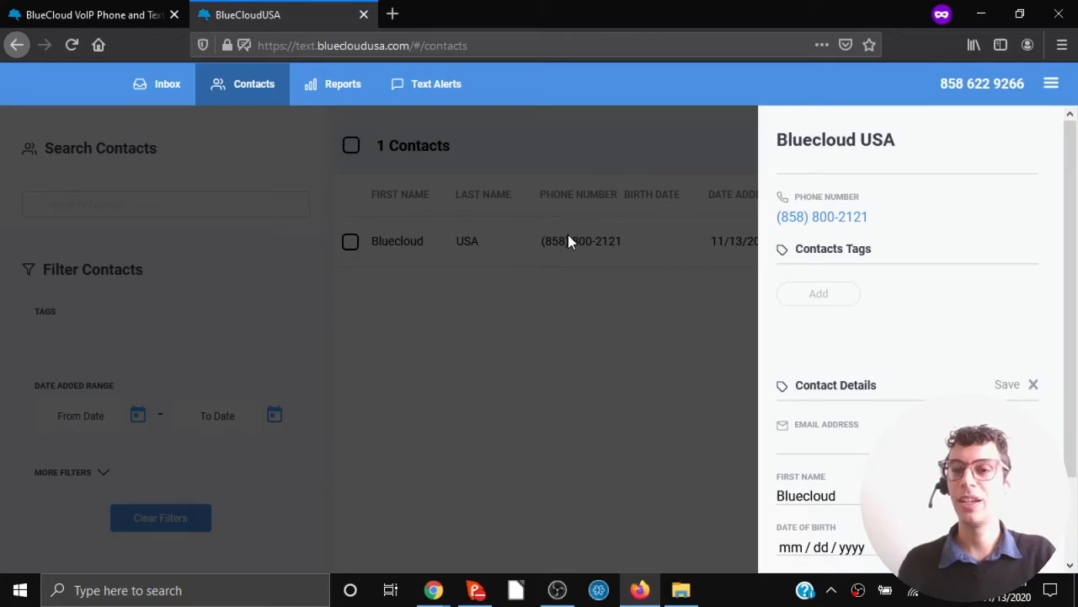
scroll(909, 361, down, 2)
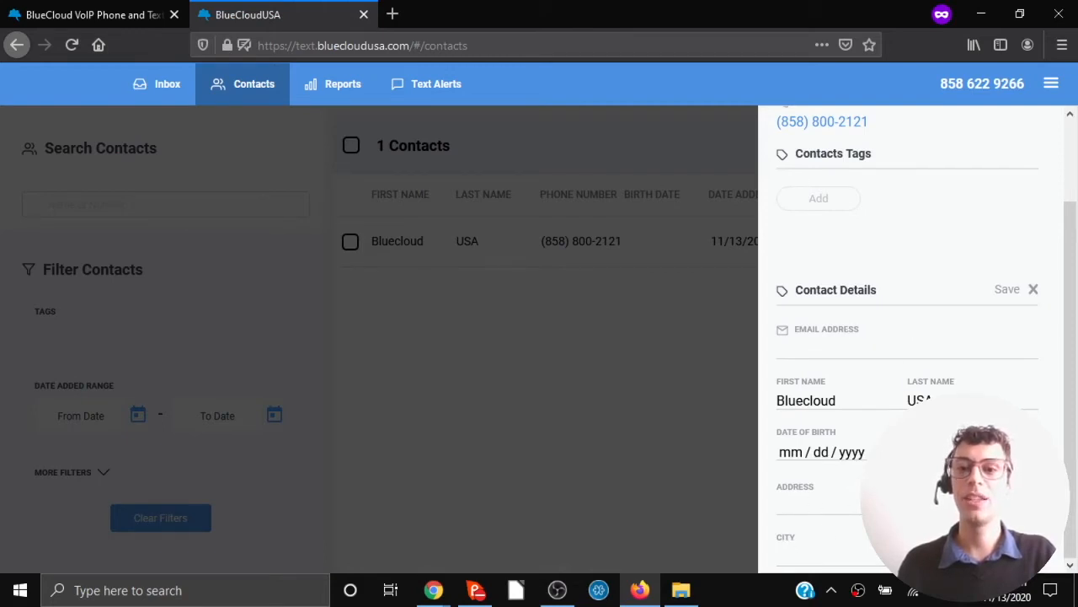
scroll(902, 379, up, 2)
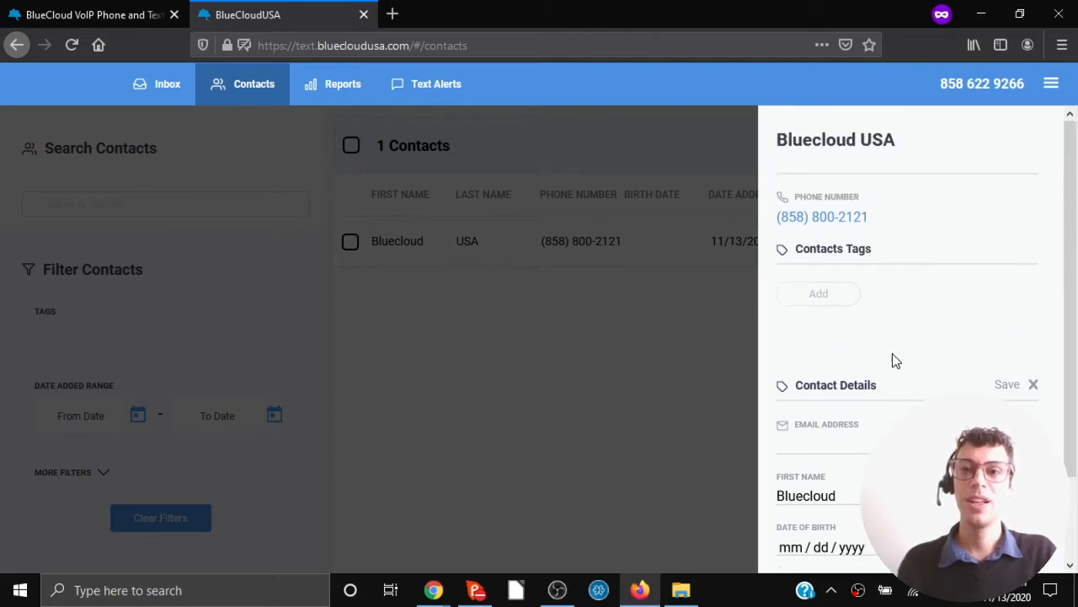
Create tags Phone Service and Great Service on Bluecloud USA, save, and close the panel.
click(840, 295)
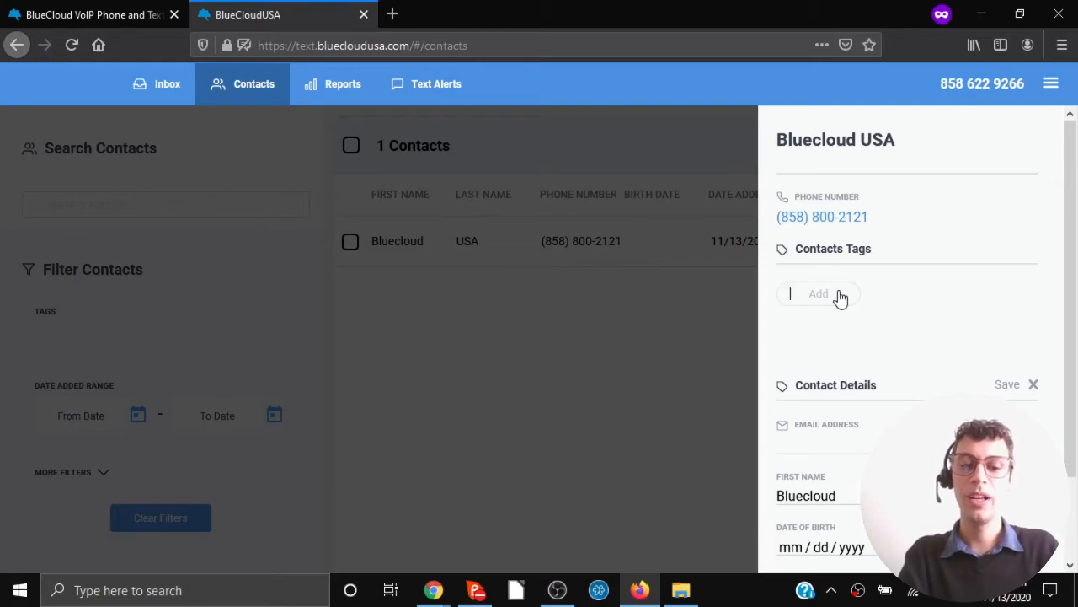
text(Phone)
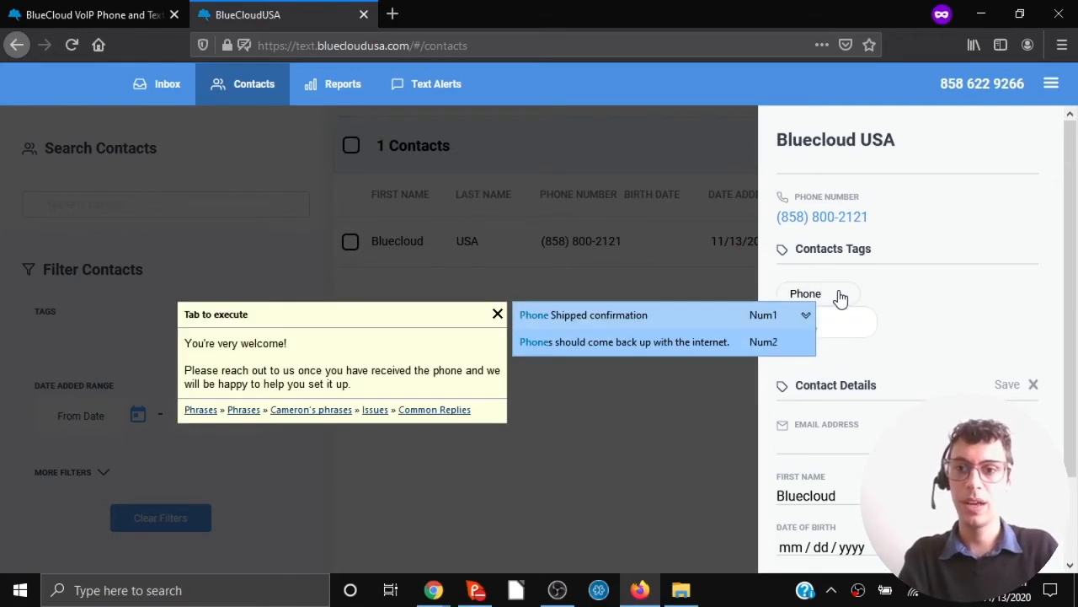
text( Servie)
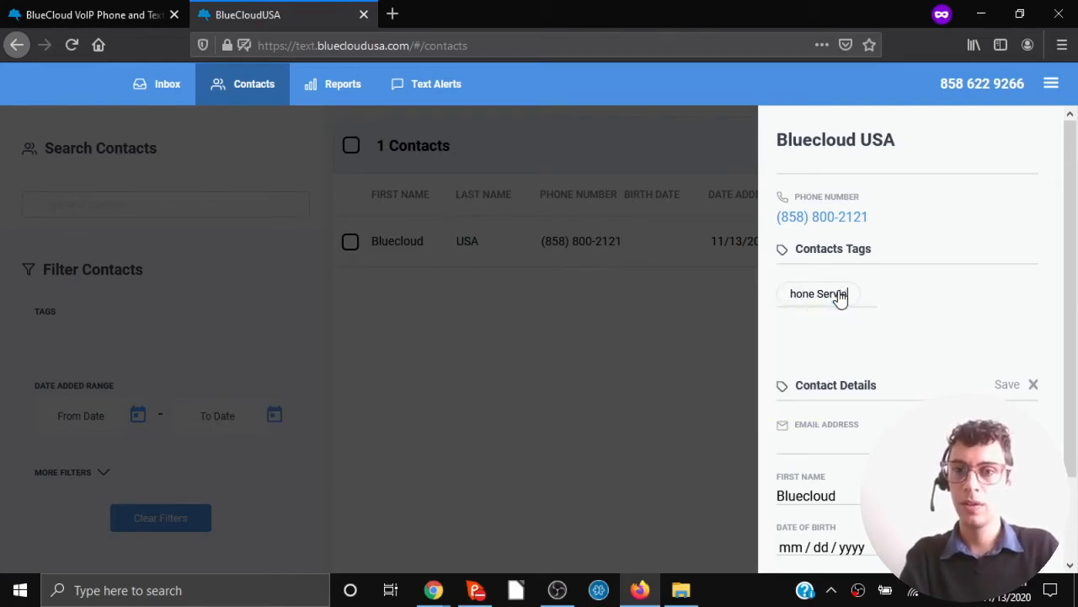
key(BackSpace)
text(ce)
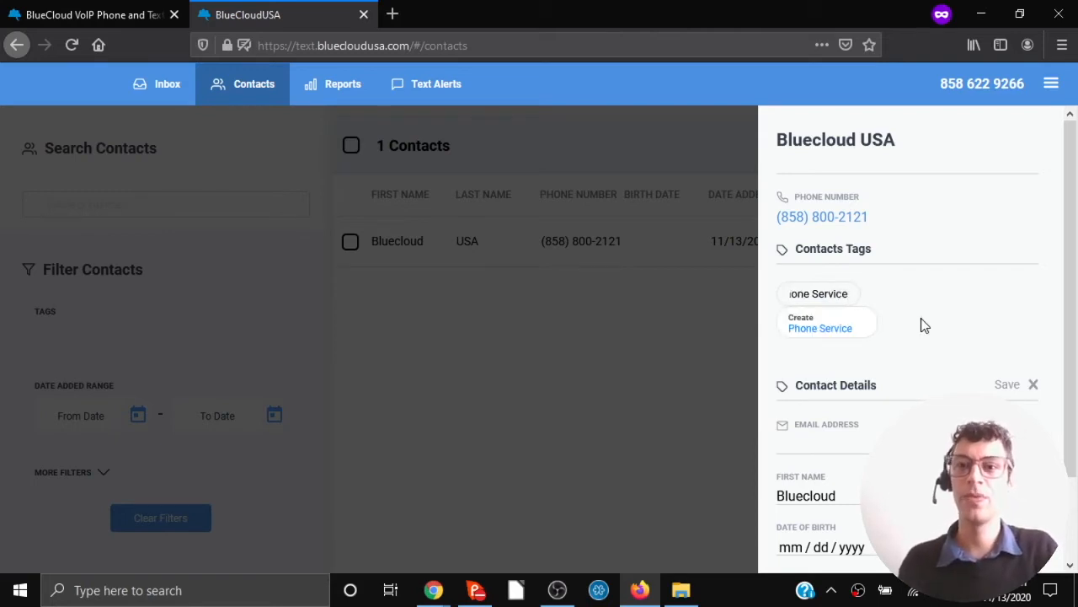
click(810, 331)
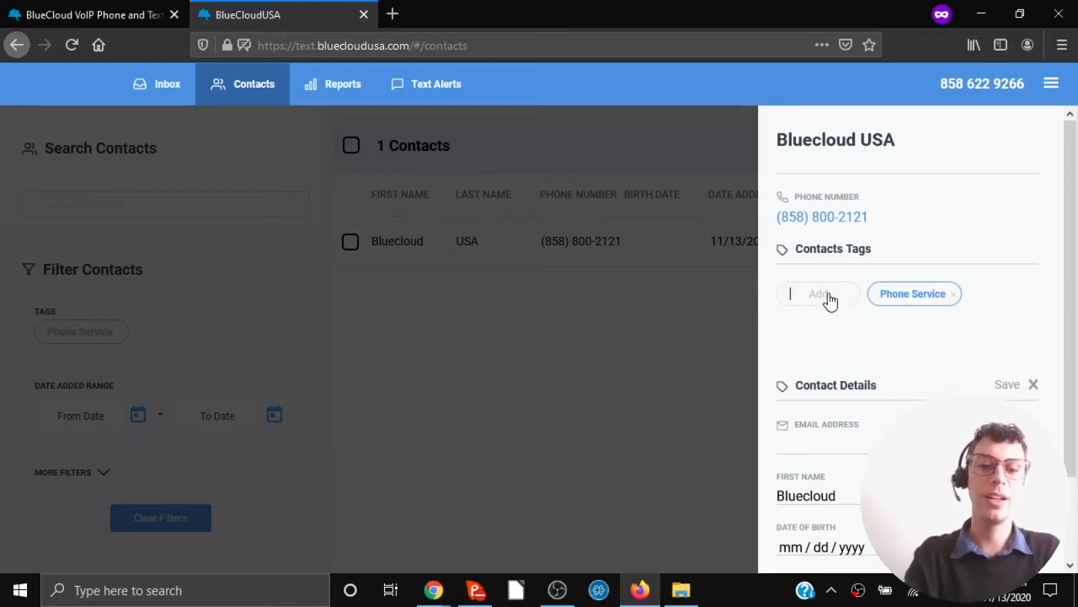
text(Great )
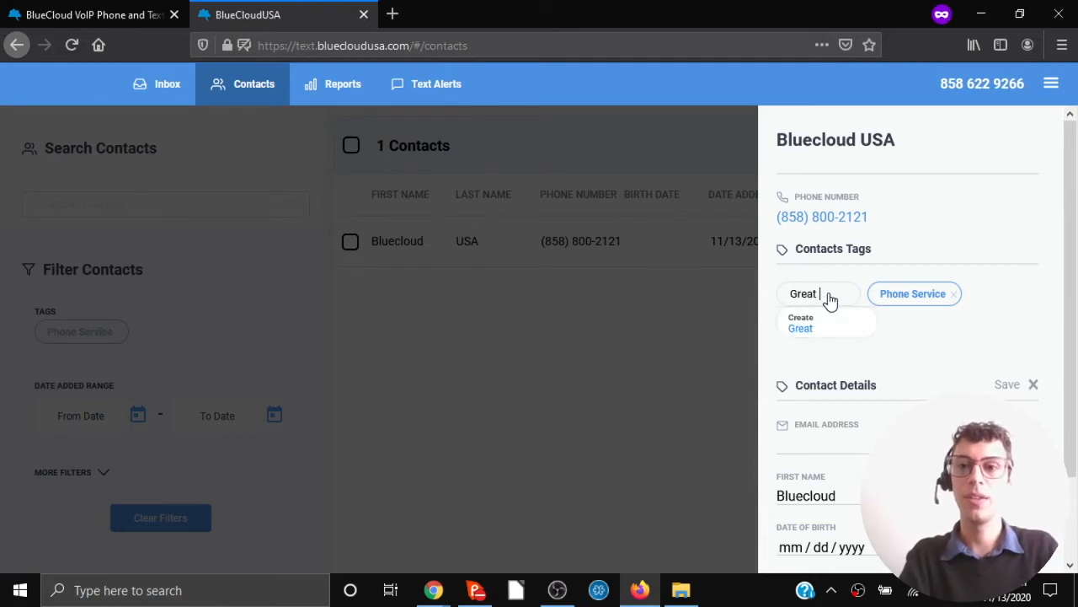
text(Service)
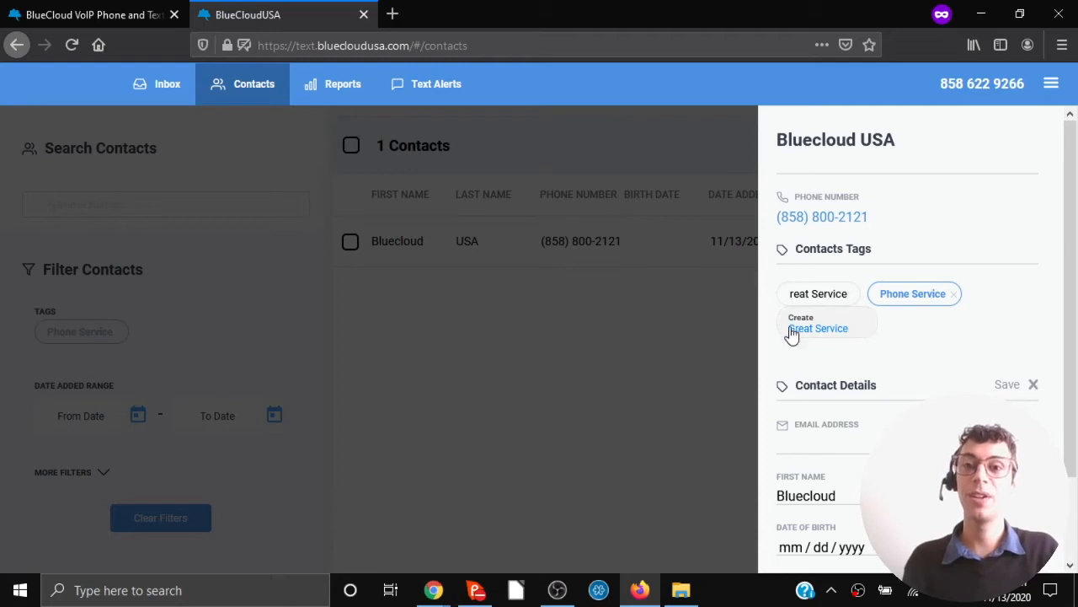
click(845, 330)
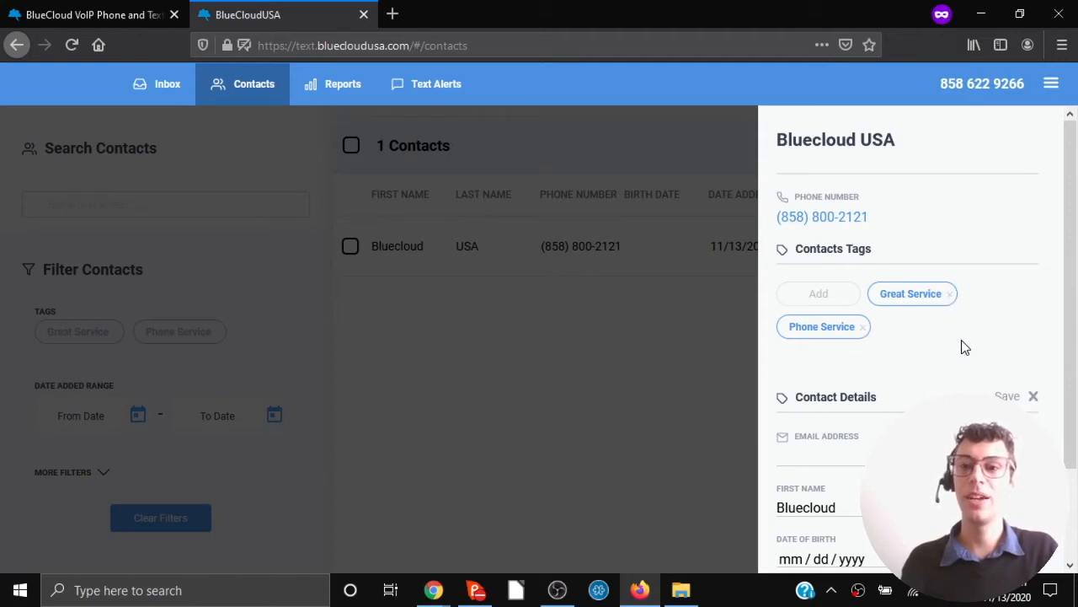
click(1009, 398)
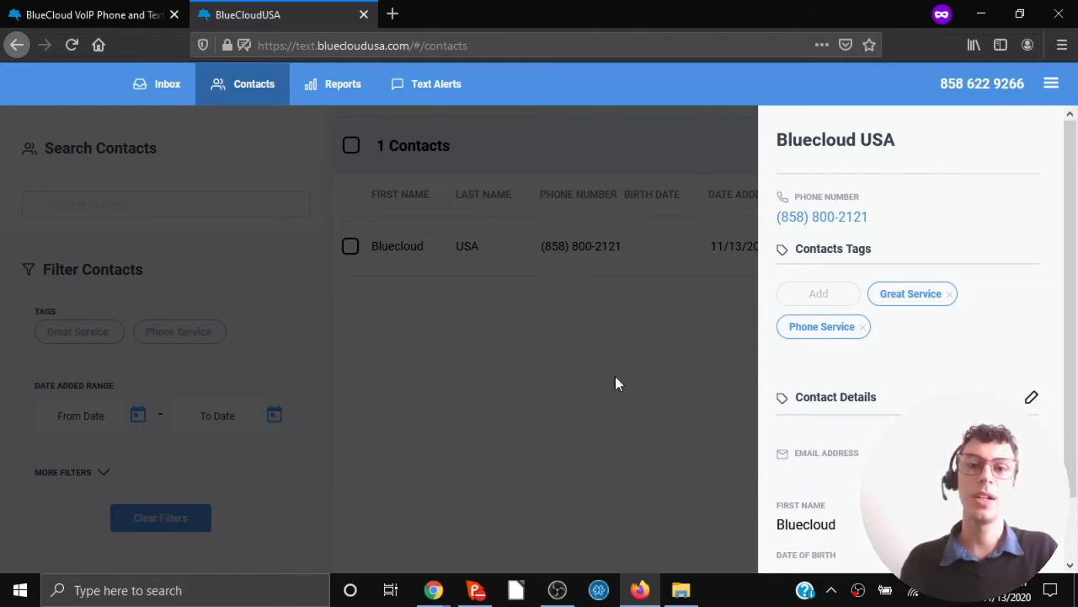
click(571, 357)
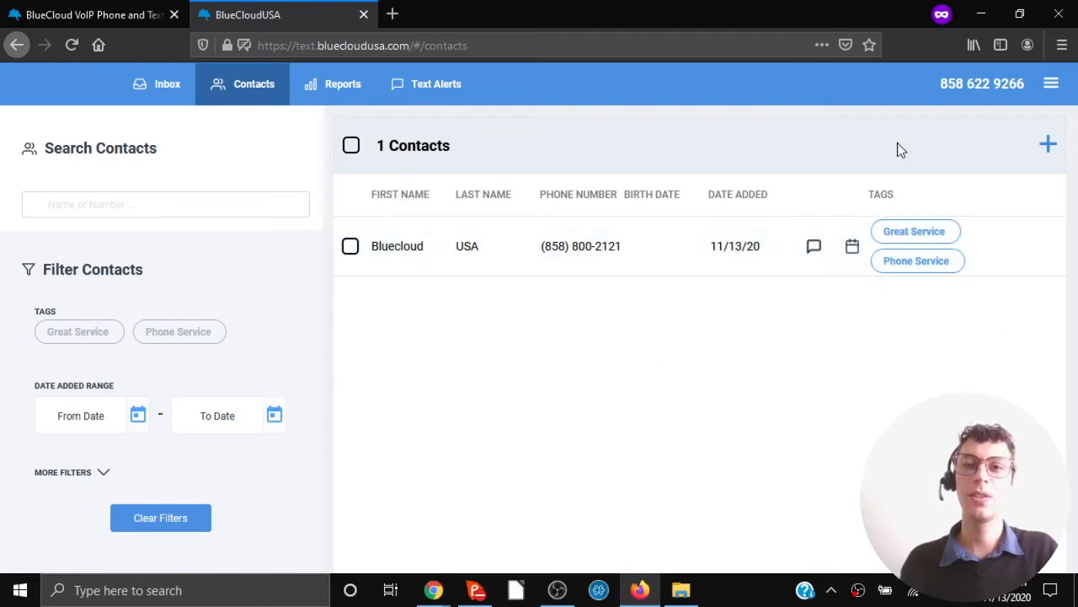
Start a new contact with the contact's phone number and first name Bluecloud.
click(1047, 148)
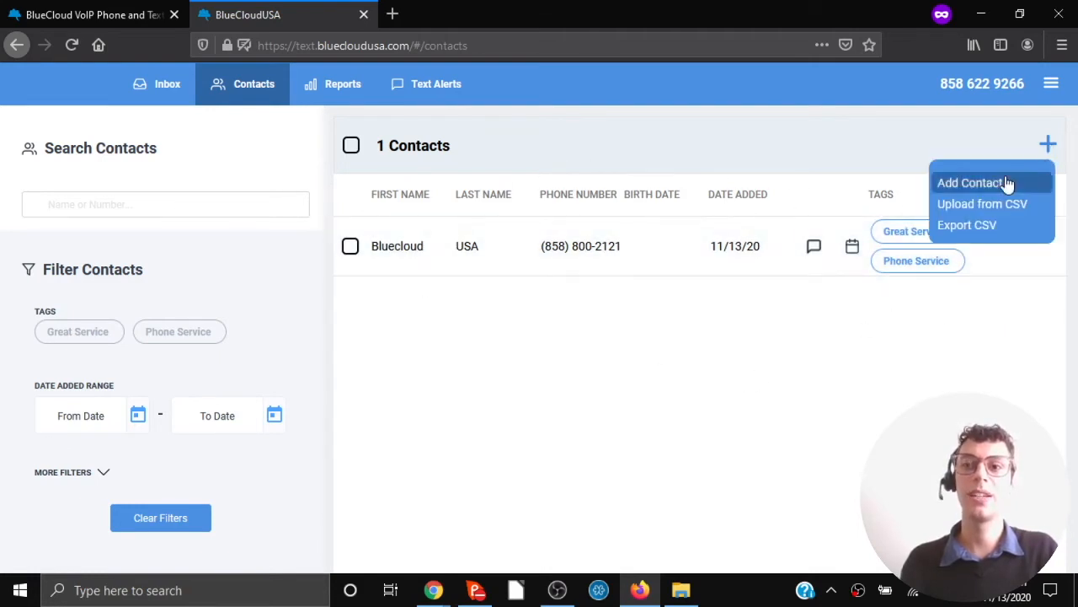
click(1007, 182)
click(877, 222)
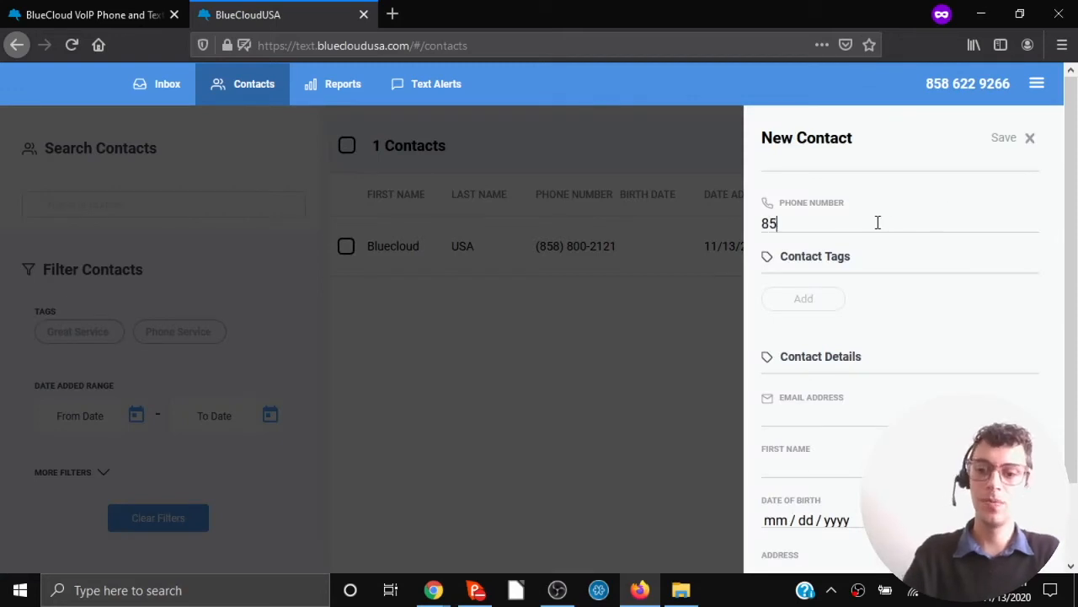
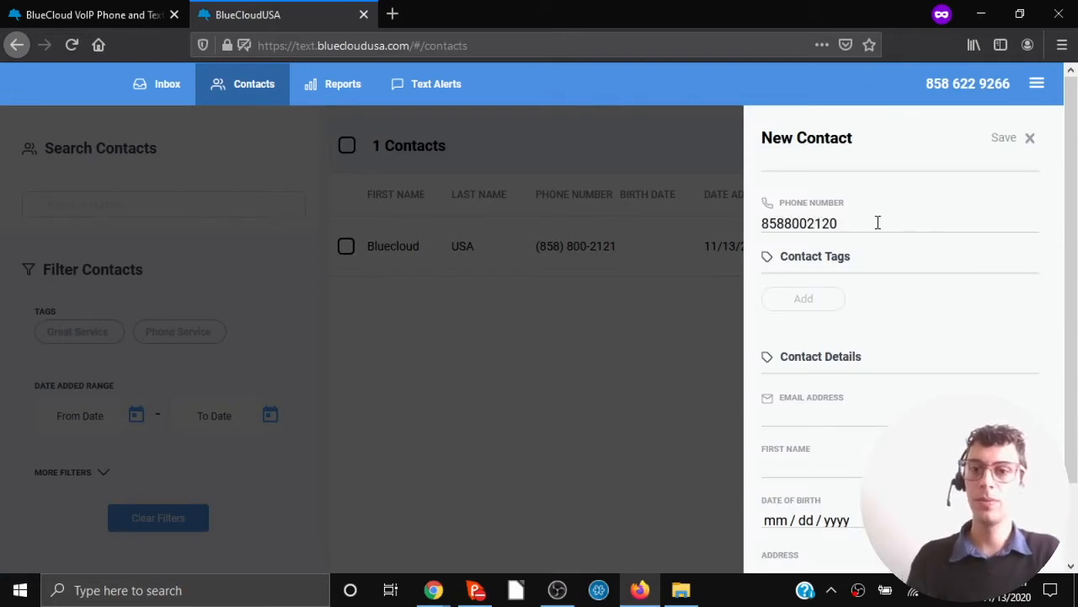
click(820, 473)
text(Bluecloud)
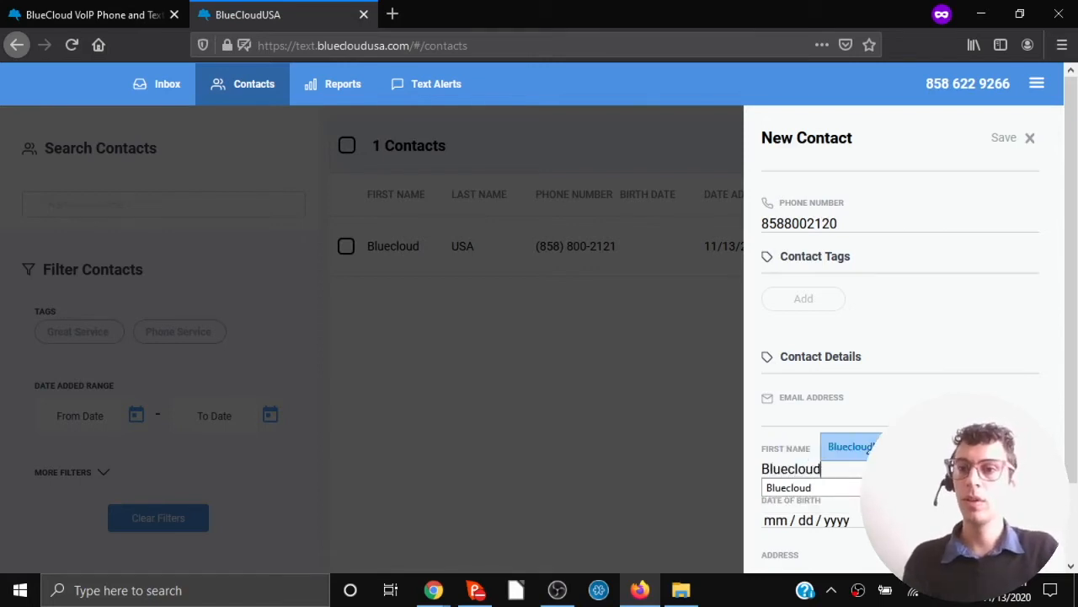
click(943, 470)
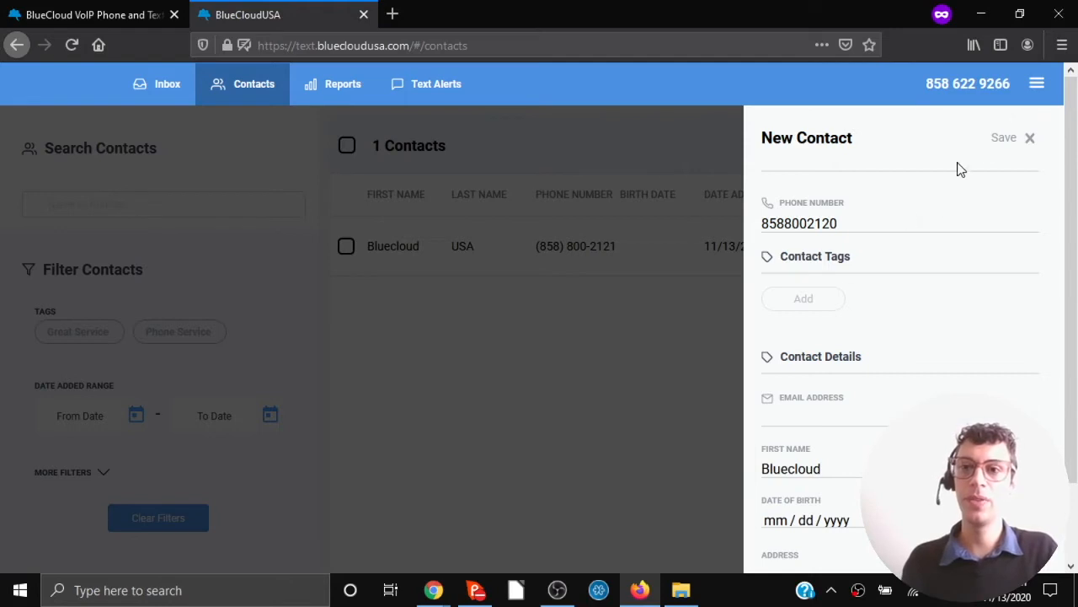
Tag the new contact with a newly created Fax tag and the existing Great Service tag.
click(815, 304)
text(Fax)
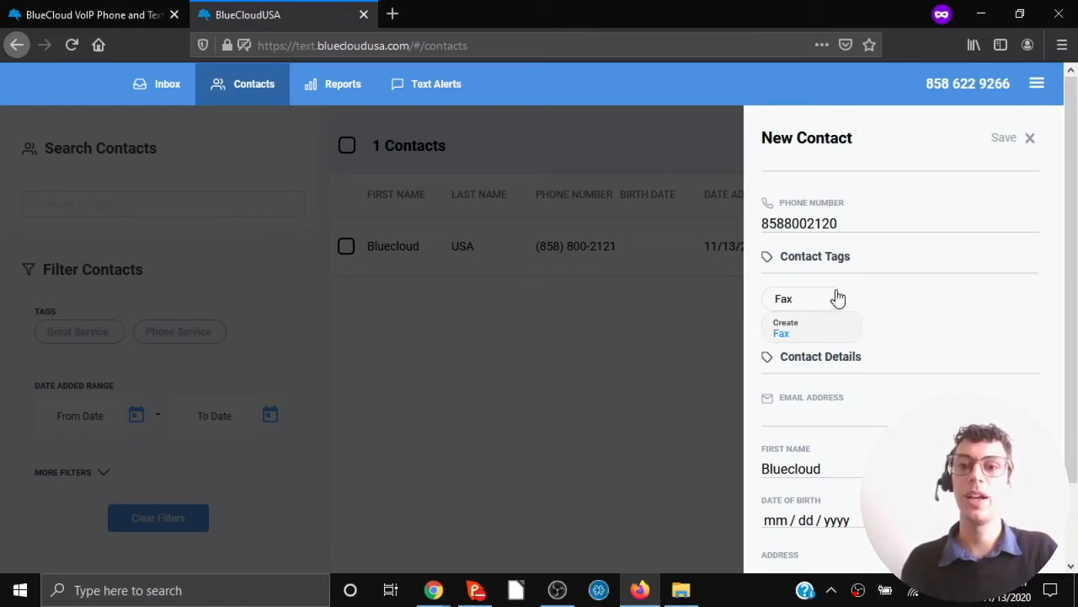
click(800, 335)
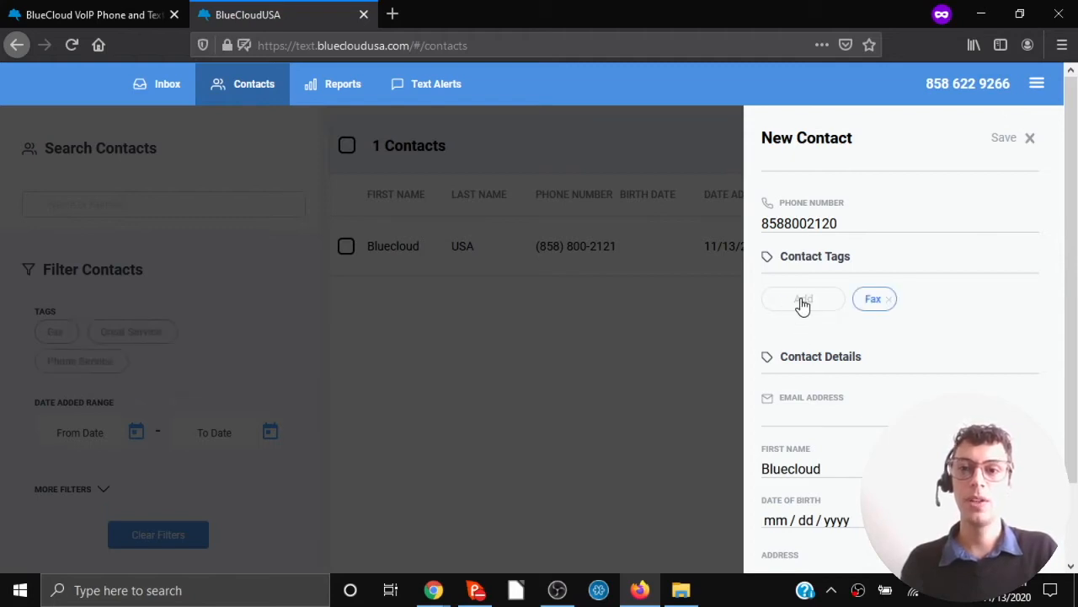
text(Fa)
key(BackSpace)
key(BackSpace)
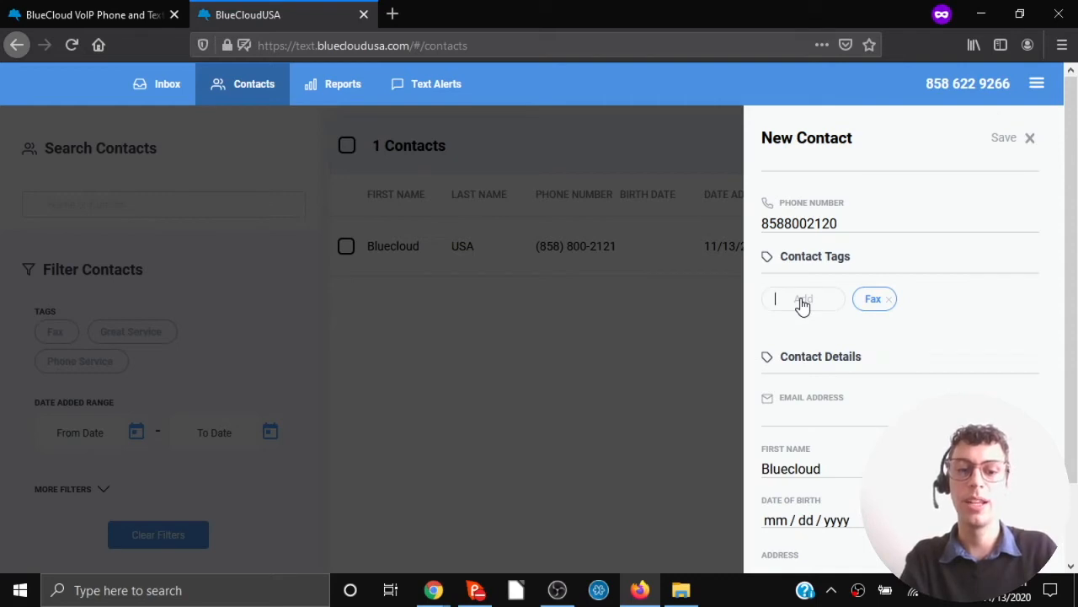
text(Great)
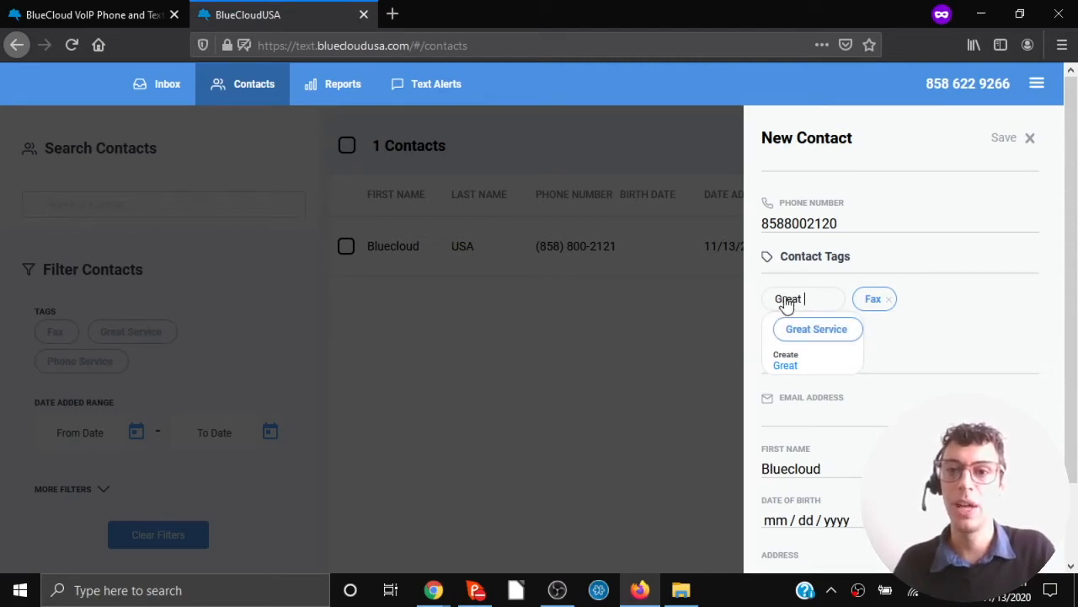
click(832, 330)
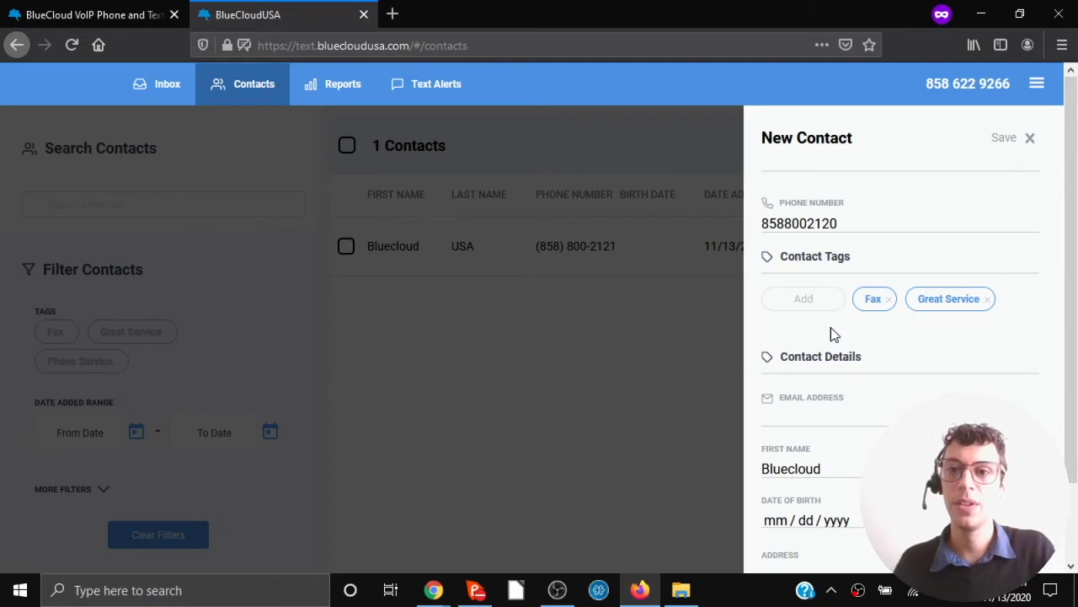
Save the Bluecloud Fax contact, toggle the Fax tag filter, then clear all filters.
click(1001, 139)
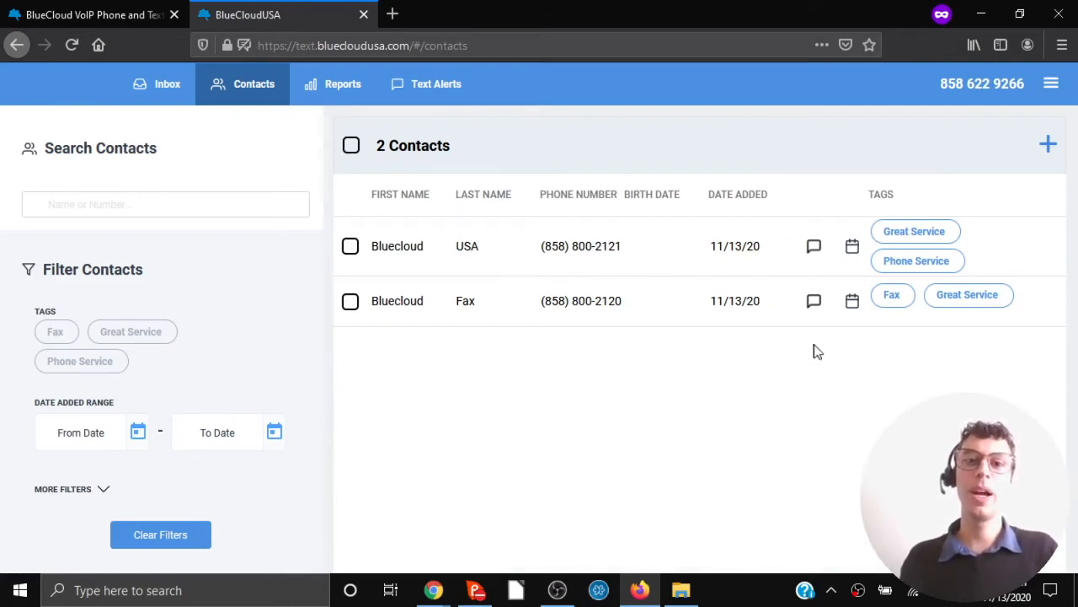
click(55, 333)
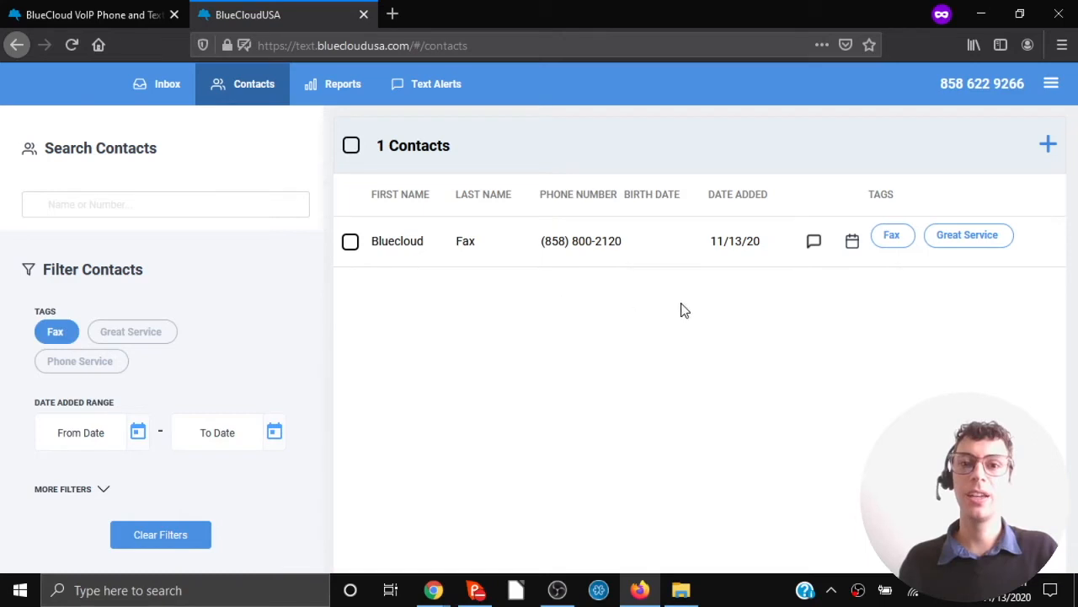
click(56, 333)
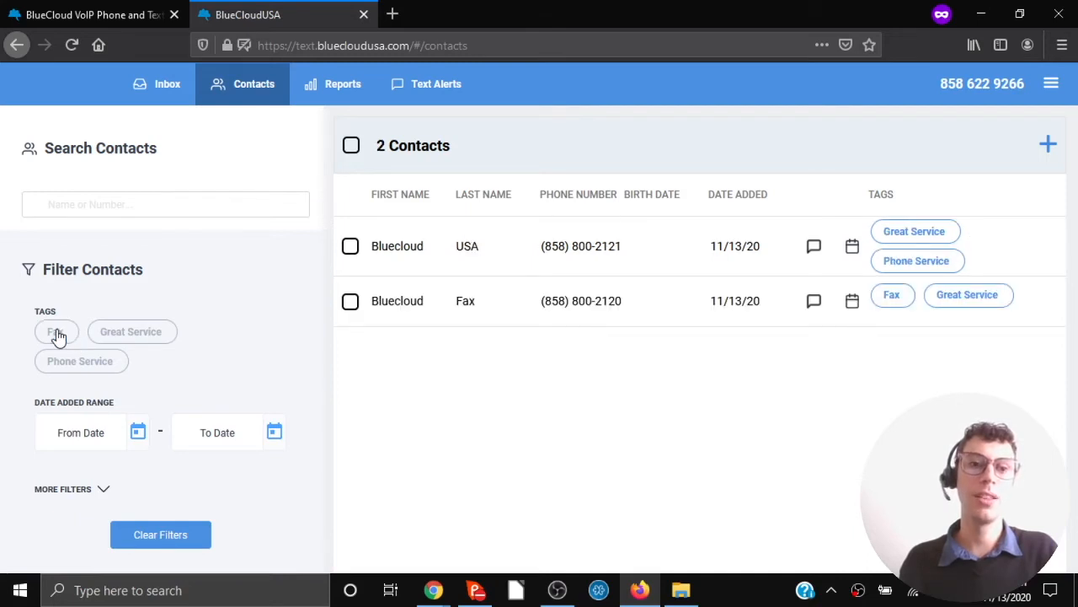
click(56, 333)
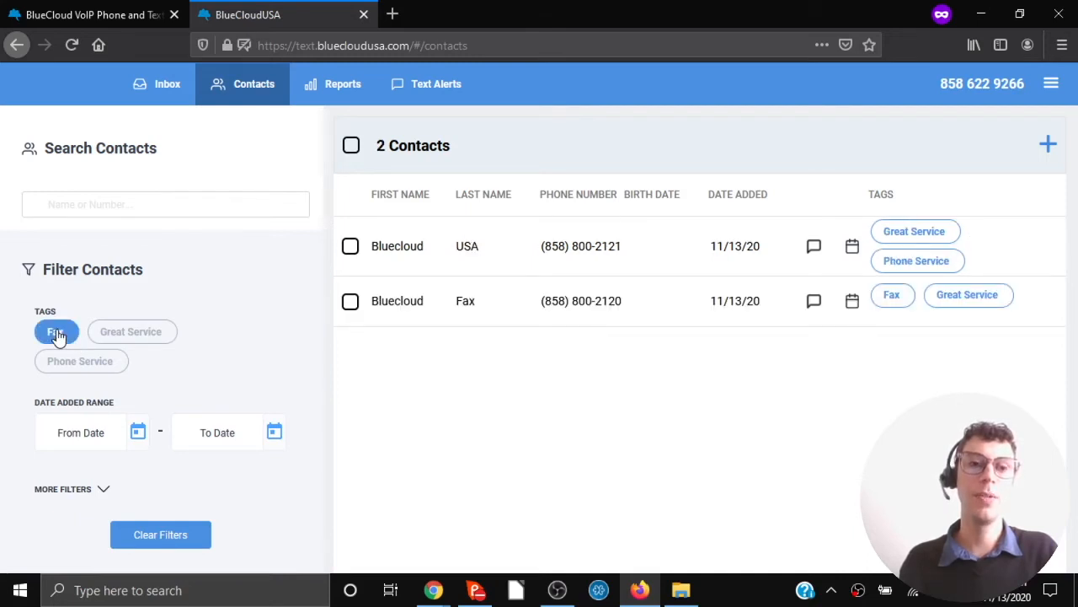
click(144, 534)
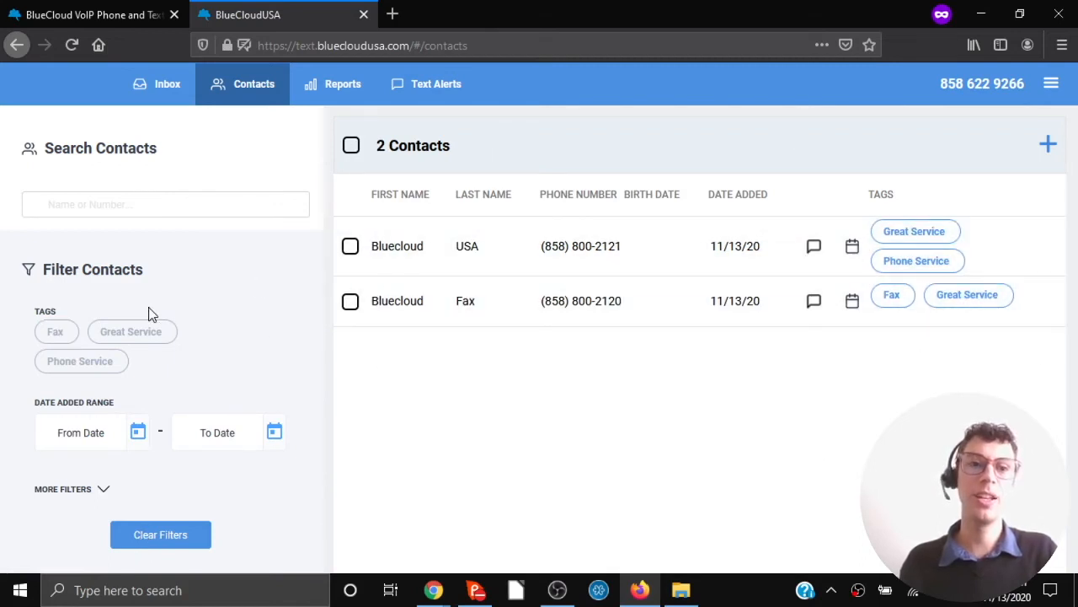
Filter by Fax and Phone Service tags, select all contacts, then return to the inbox.
click(56, 335)
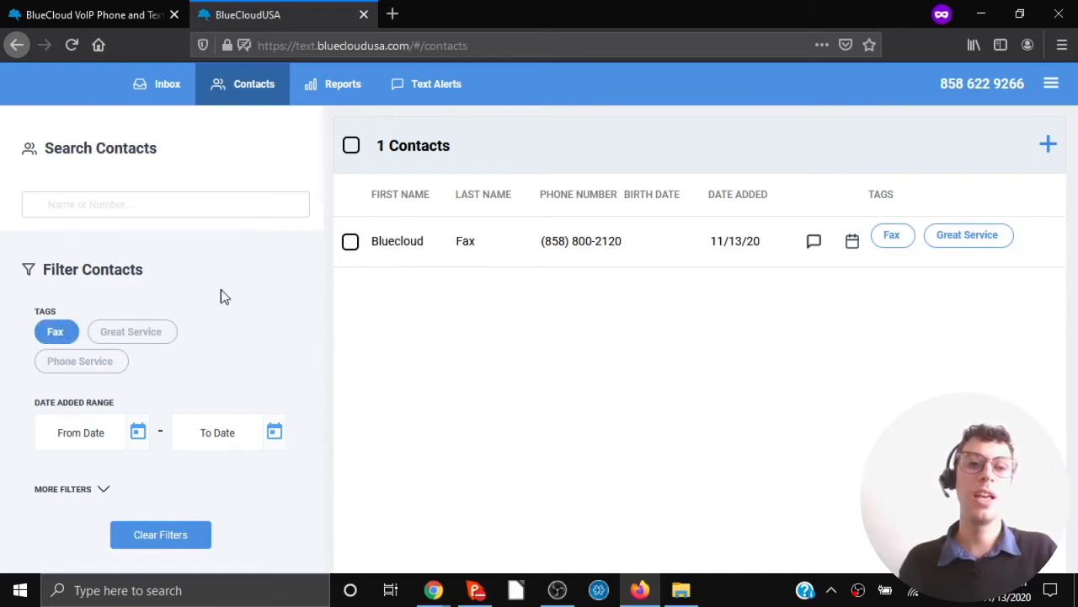
click(81, 363)
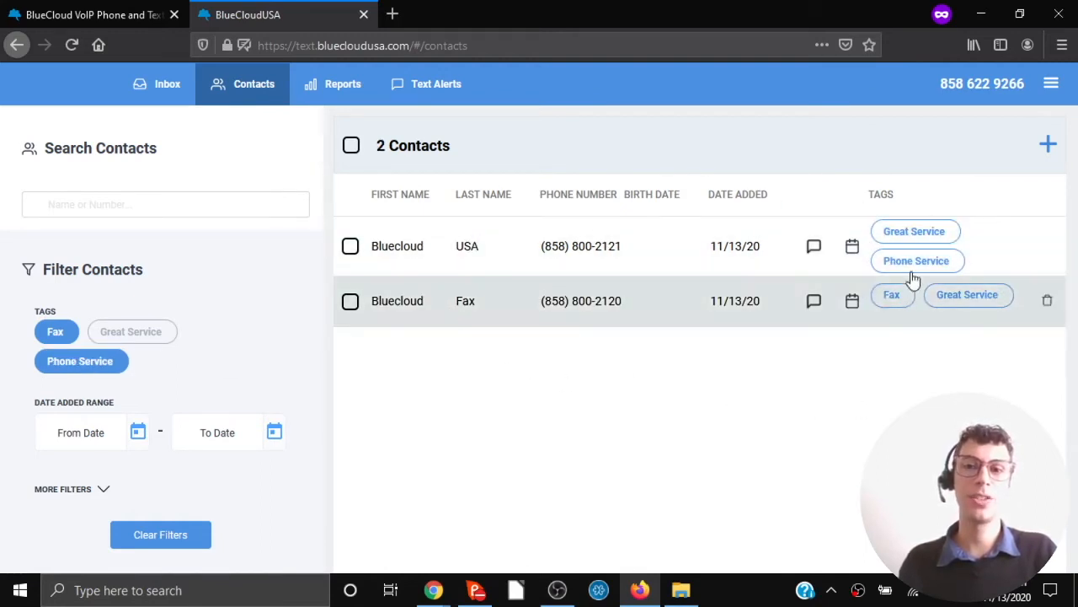
click(351, 147)
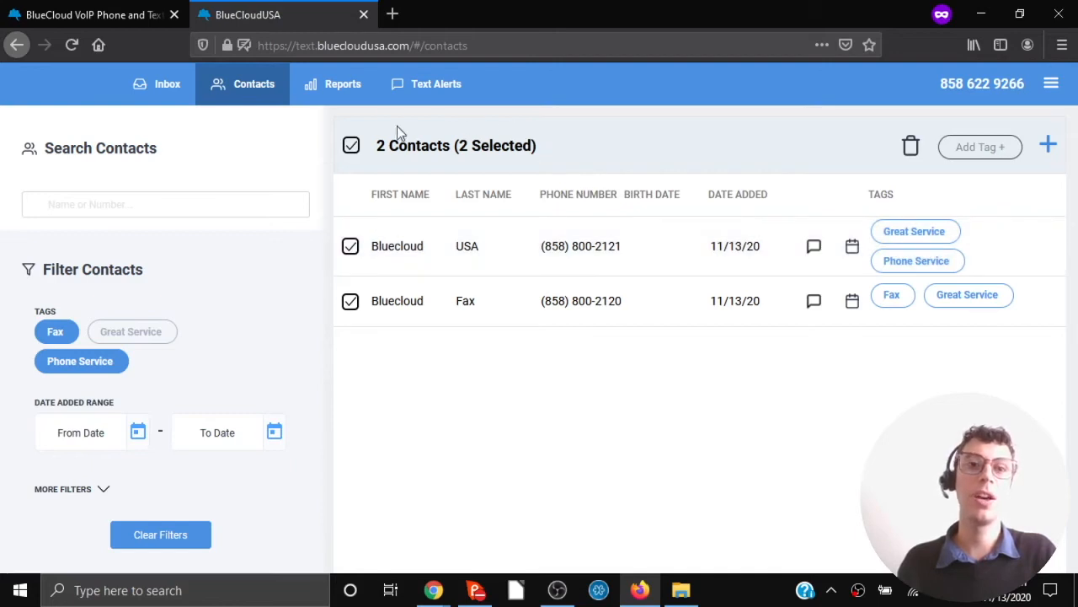
click(155, 90)
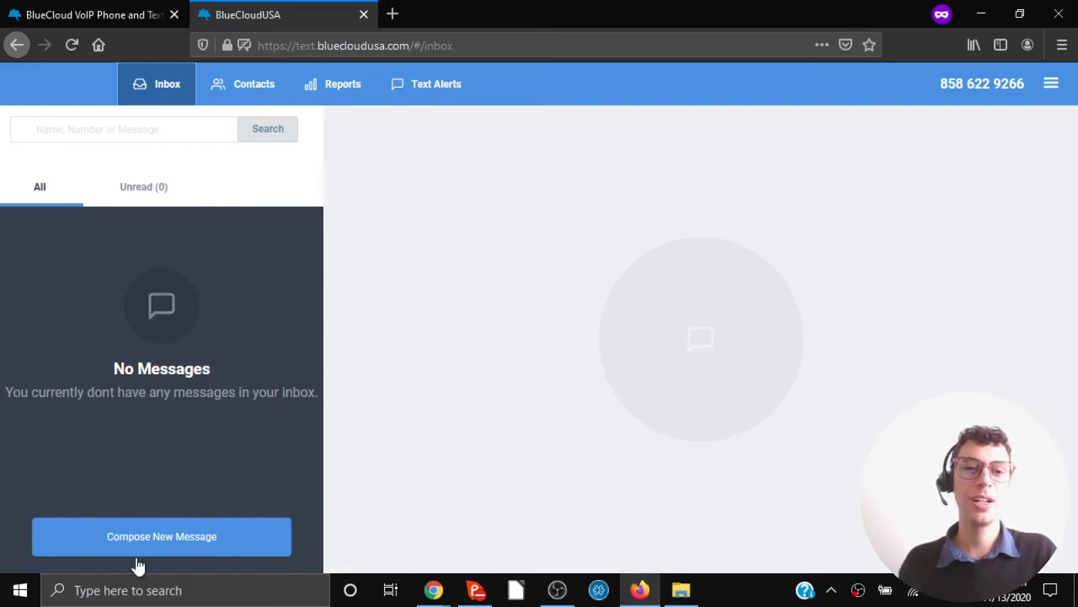
Compose and send 'hello this is a test' to Bluecloud USA.
click(162, 543)
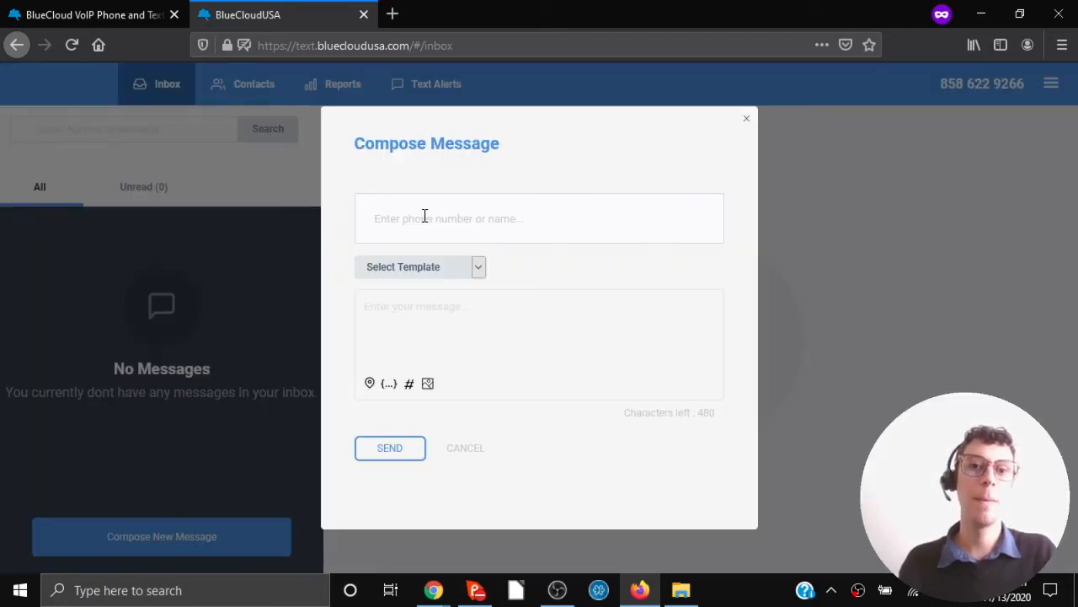
text(bl)
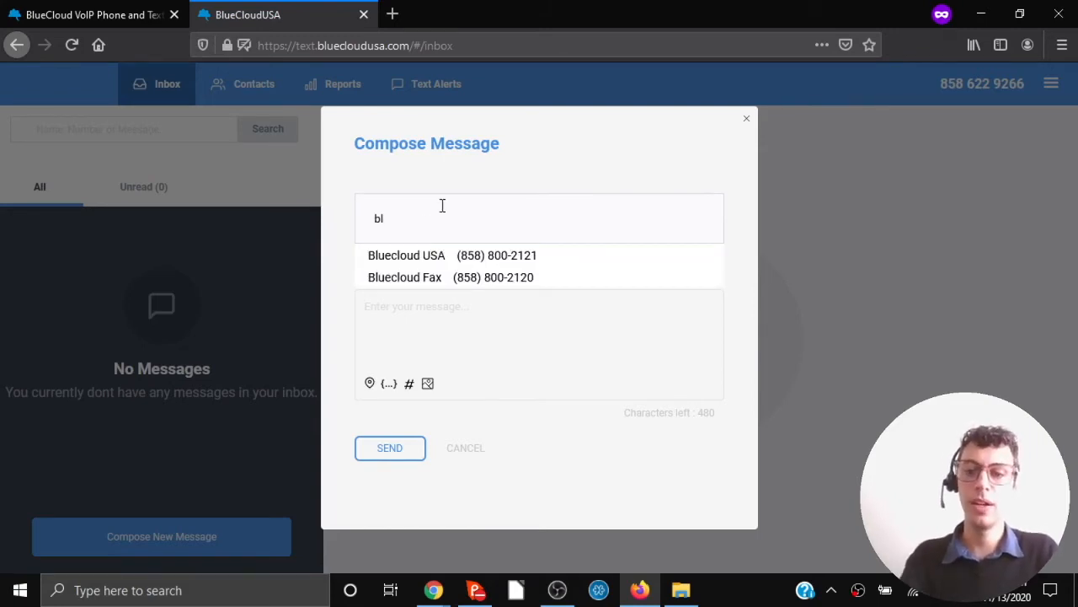
key(BackSpace)
key(BackSpace)
text(858)
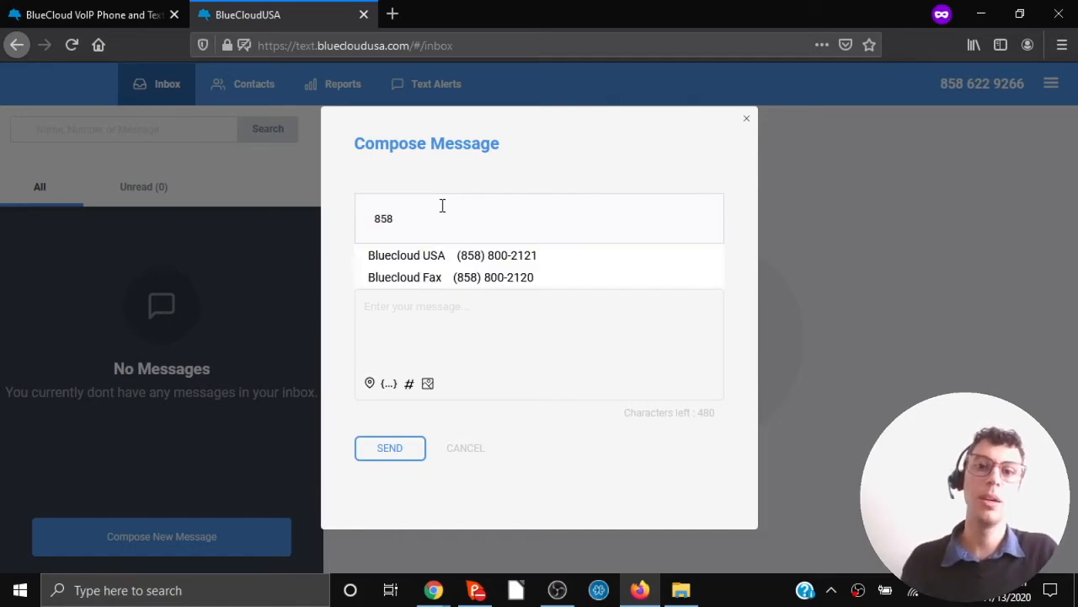
click(432, 255)
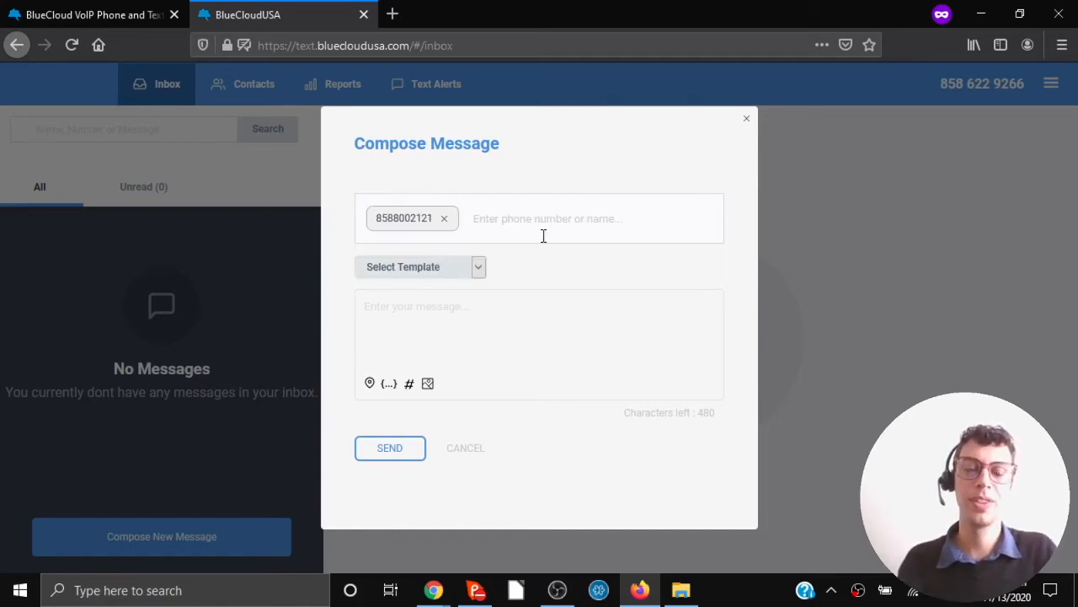
click(469, 318)
text(he)
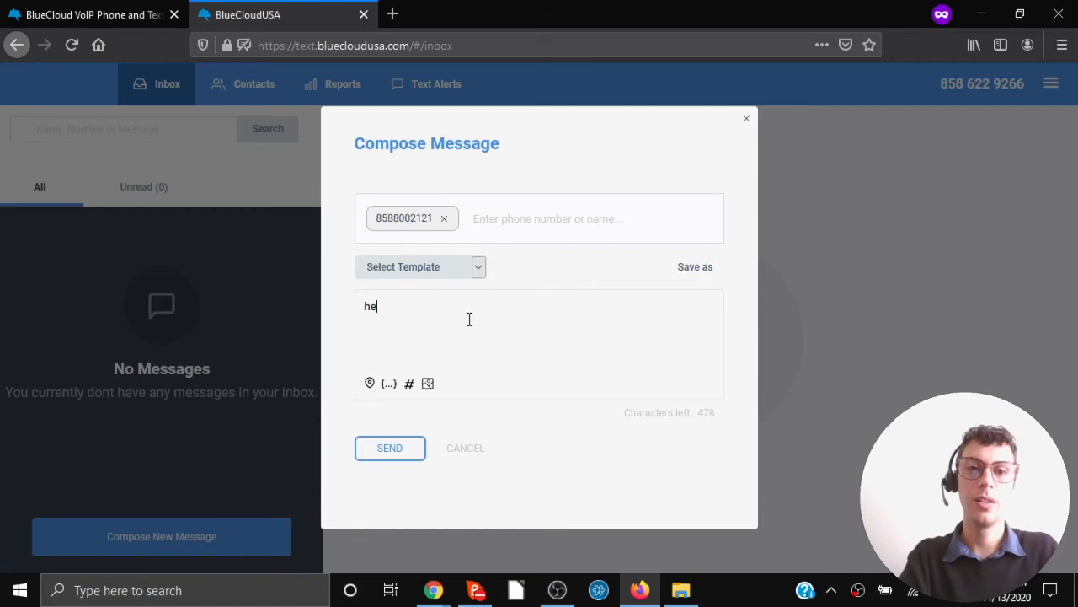
text(llo this is a test)
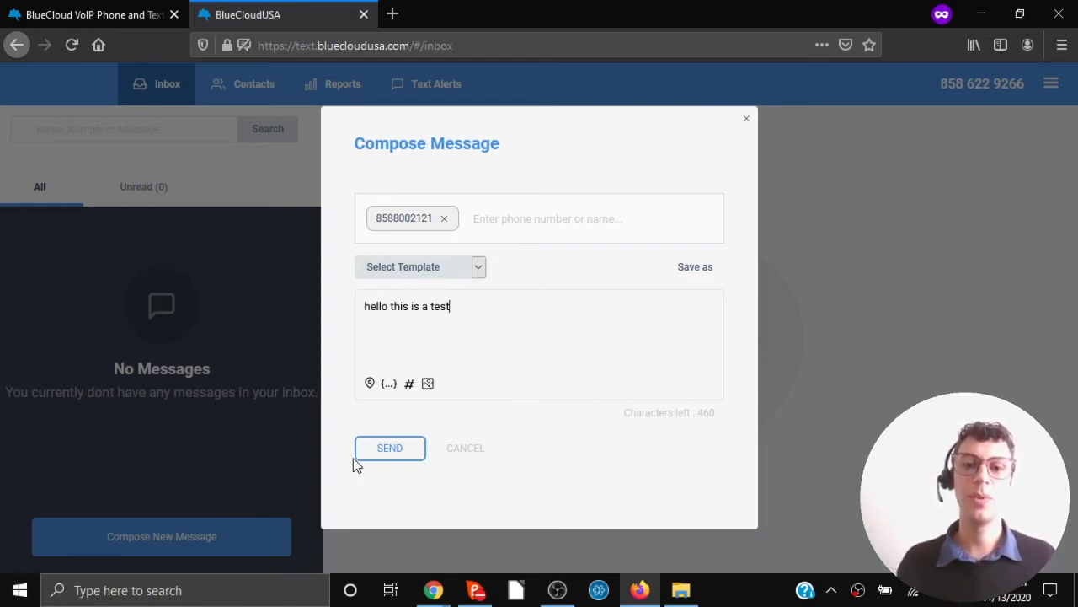
click(387, 453)
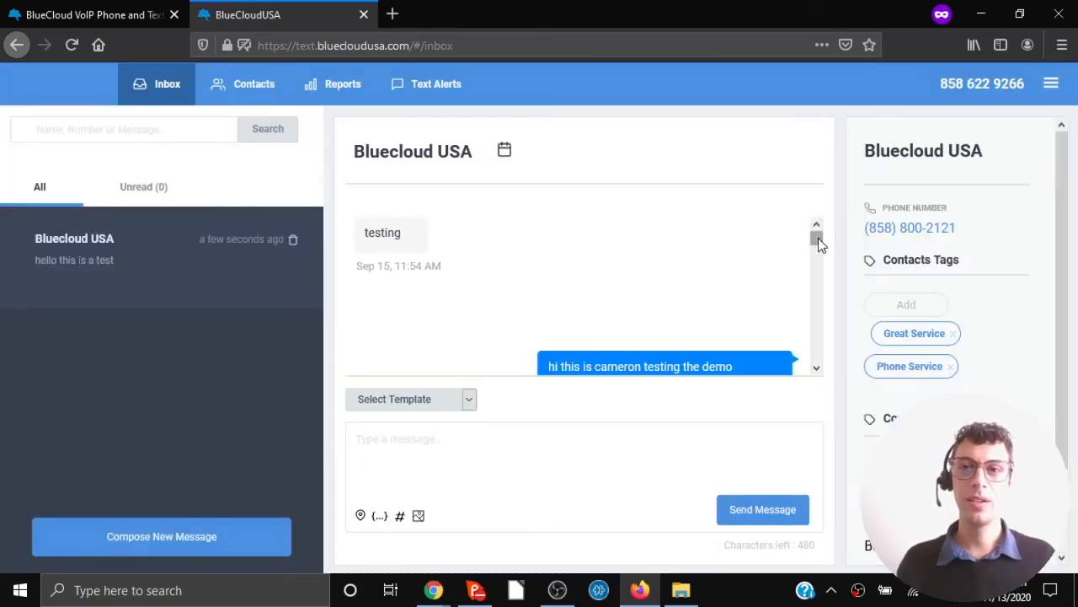
drag(818, 238, 811, 385)
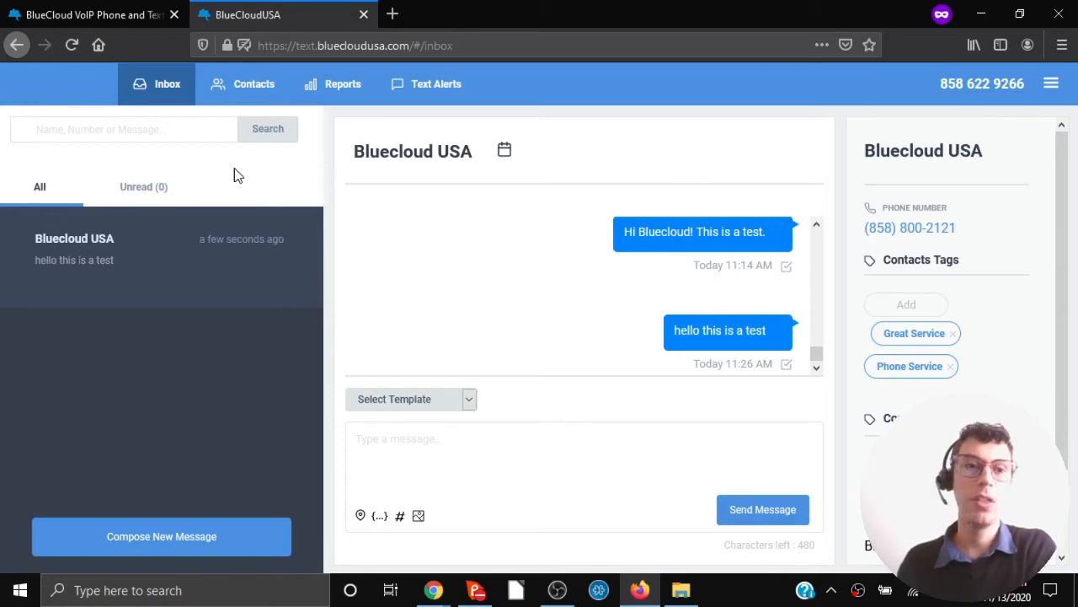
key(super+shift+s)
mouse_move(1, 115)
mouse_down()
mouse_move(118, 417)
mouse_move(316, 580)
mouse_move(321, 572)
mouse_up()
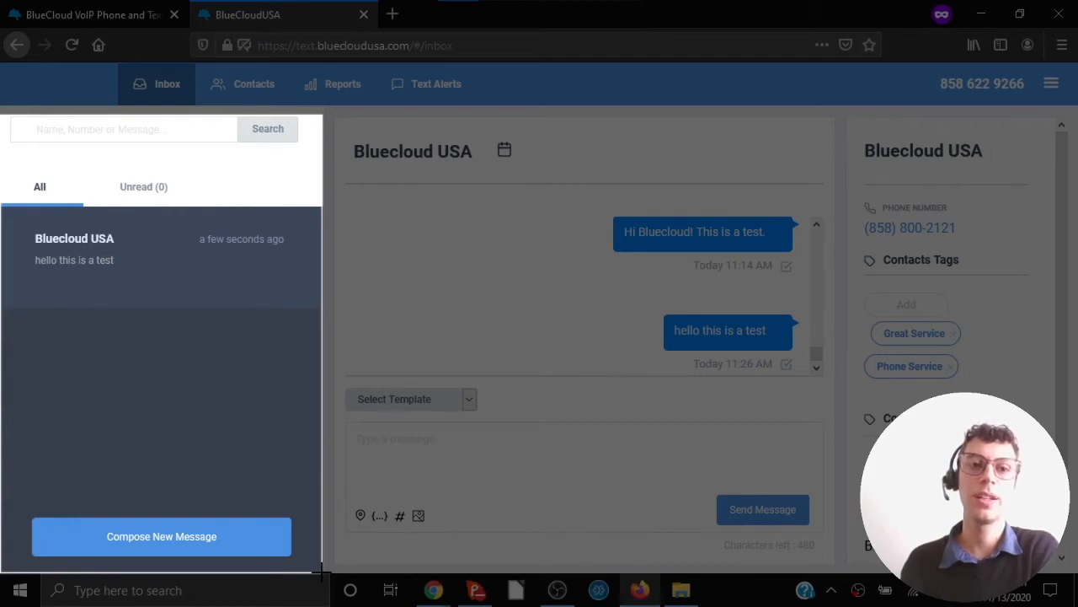
drag(321, 572, 322, 572)
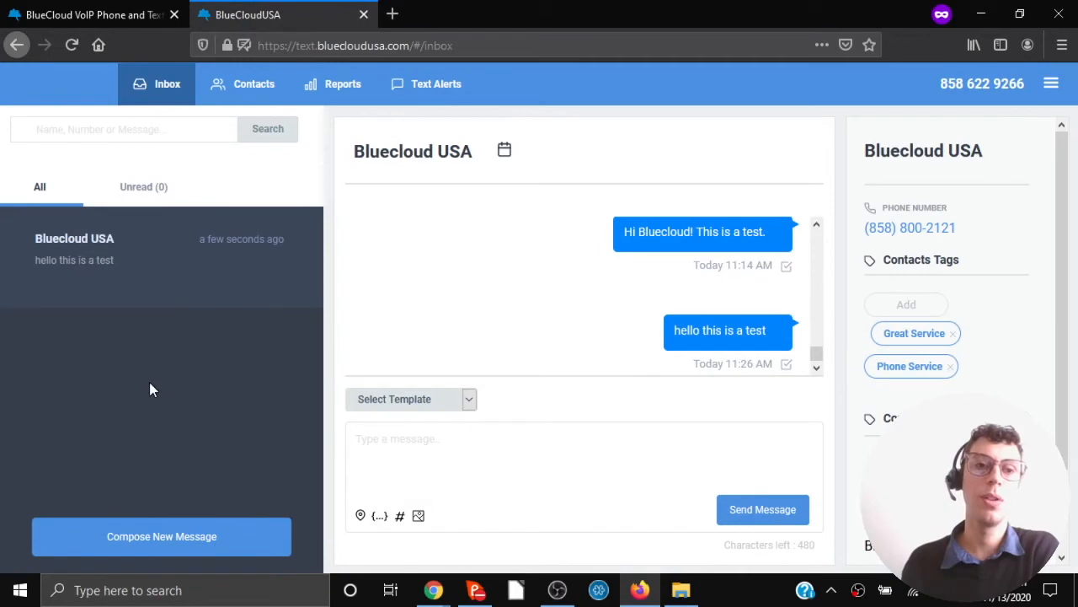
mouse_move(178, 257)
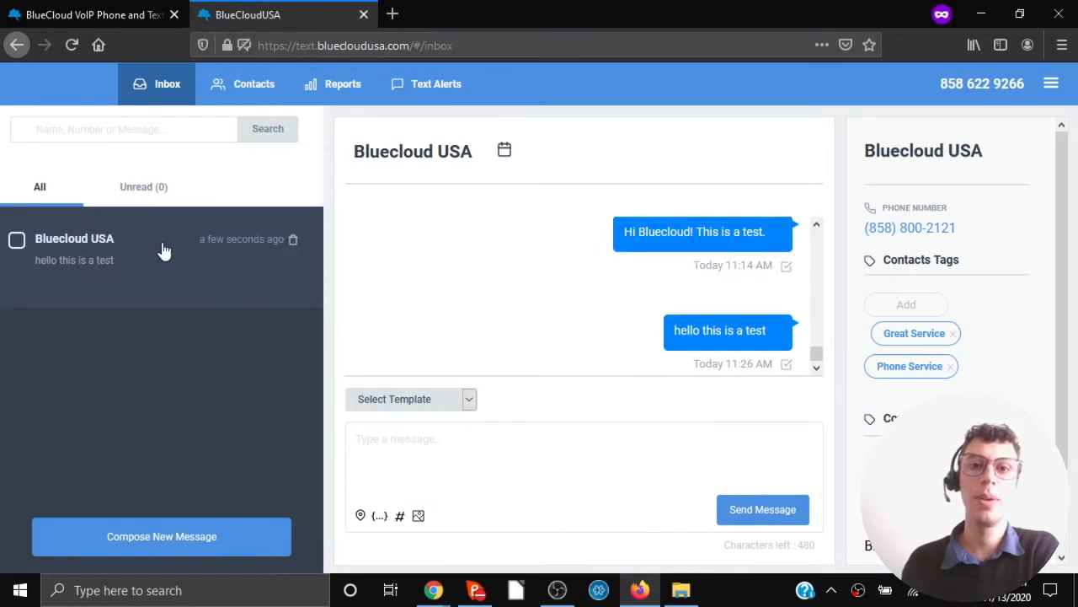
key(super+shift+s)
mouse_move(326, 107)
mouse_down()
mouse_move(472, 257)
mouse_move(838, 570)
mouse_up()
mouse_move(74, 238)
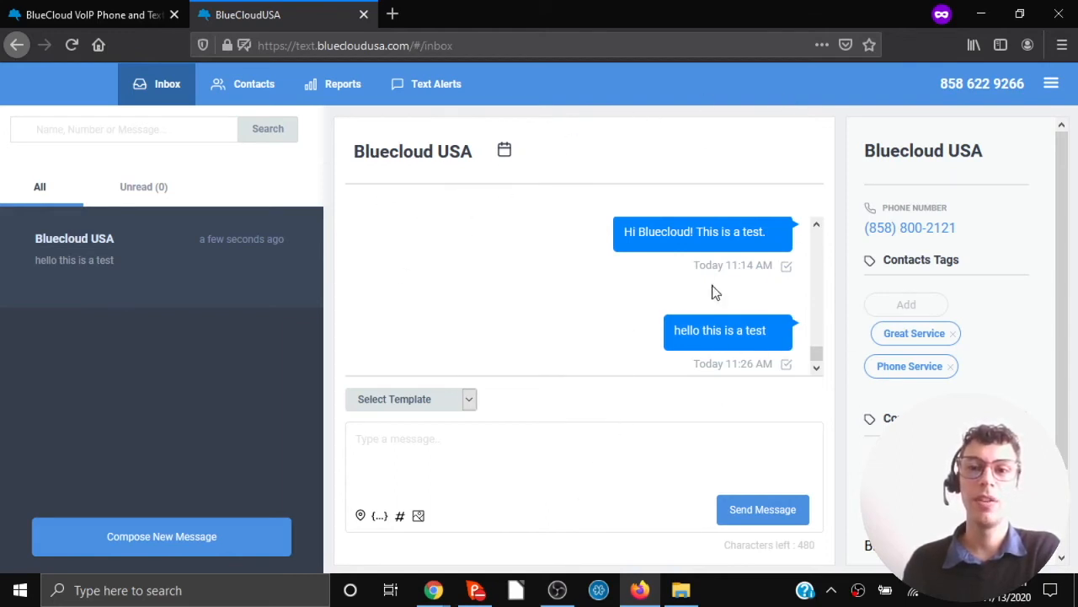
click(560, 440)
Text 'test' to Bluecloud USA and snip a screenshot of the conversation with its auto-reply.
click(560, 440)
text(test)
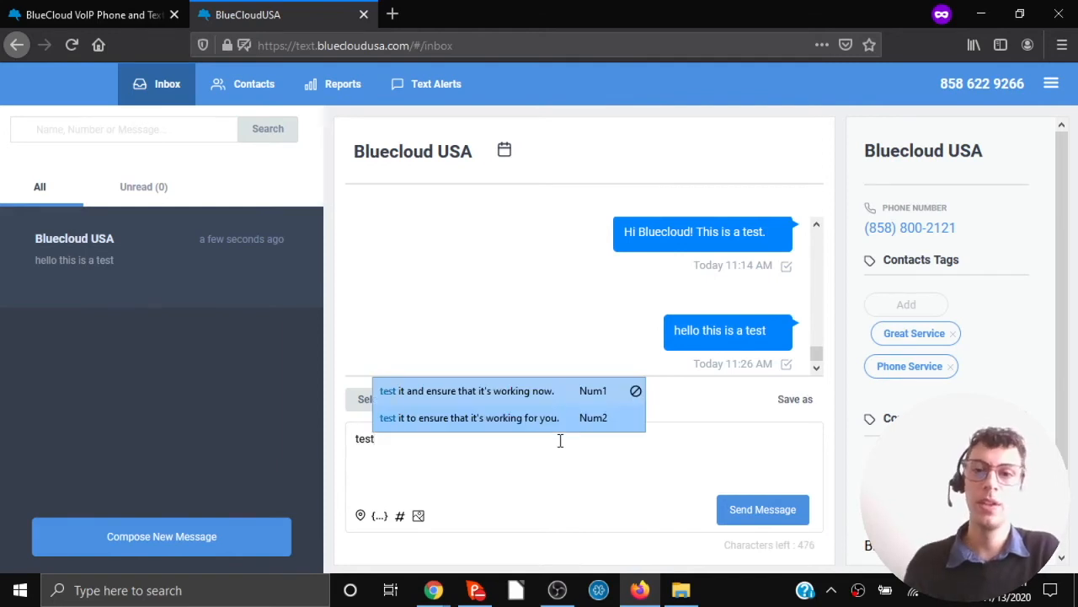
click(763, 514)
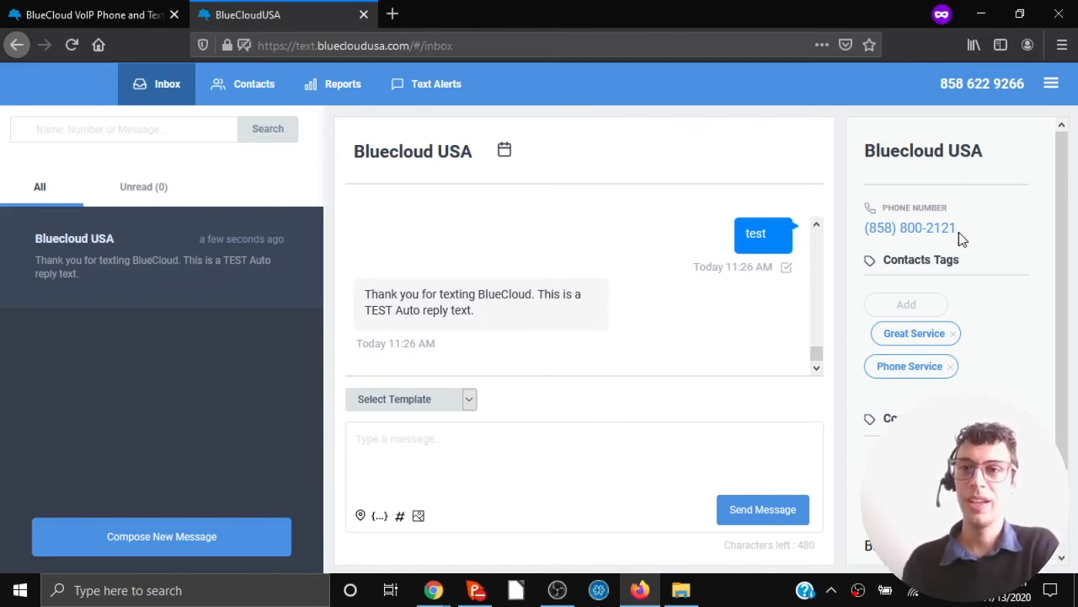
key(super+shift+s)
drag(827, 102, 1069, 570)
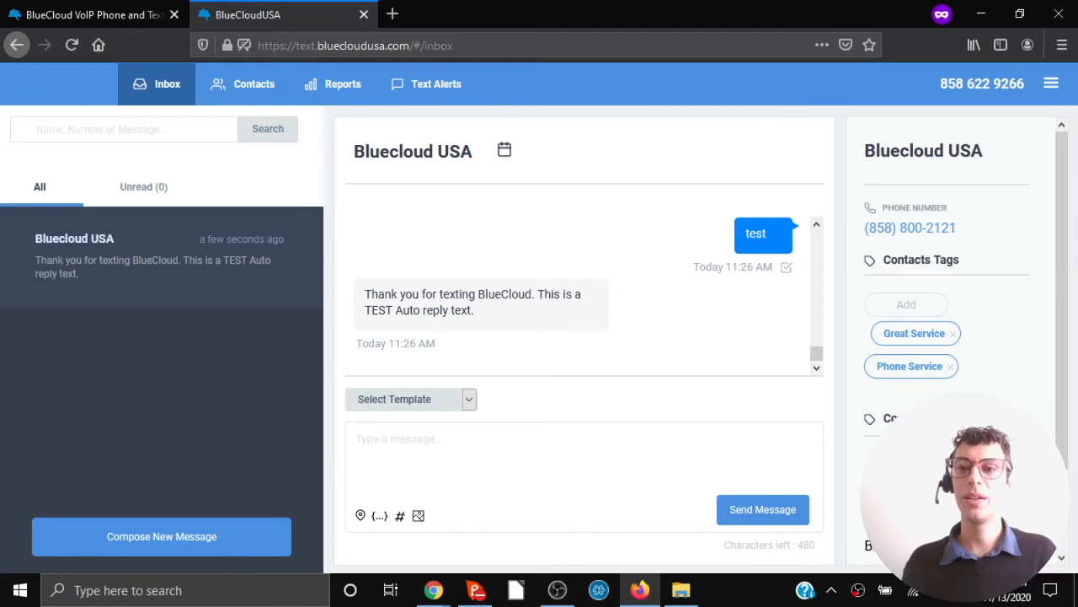
Add the autocompleted e-mail address to the contact's details, save, and return to Contacts.
click(1023, 418)
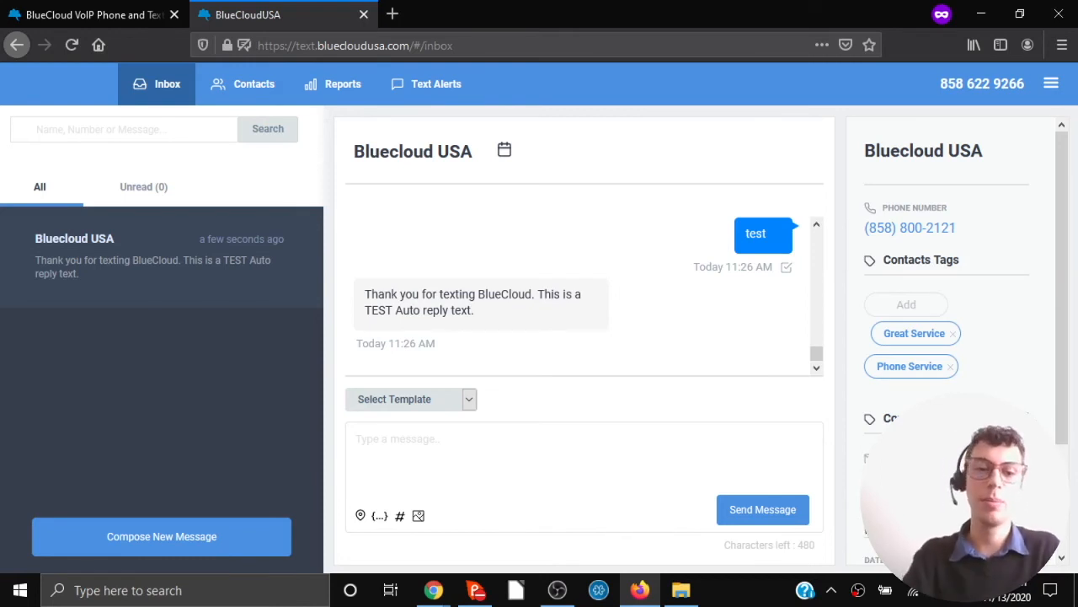
scroll(989, 392, down, 2)
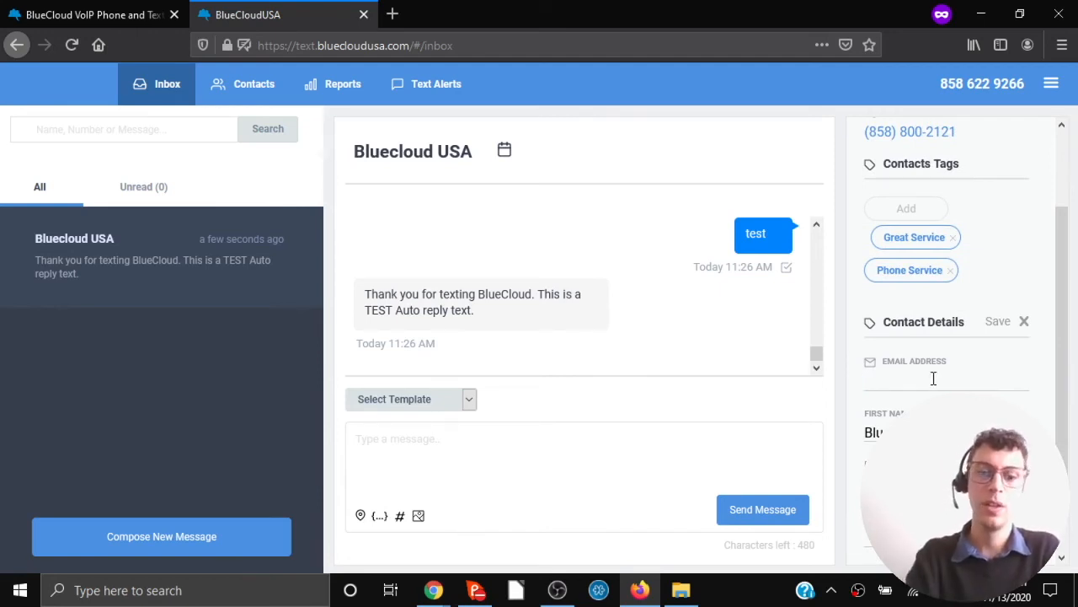
text(sup)
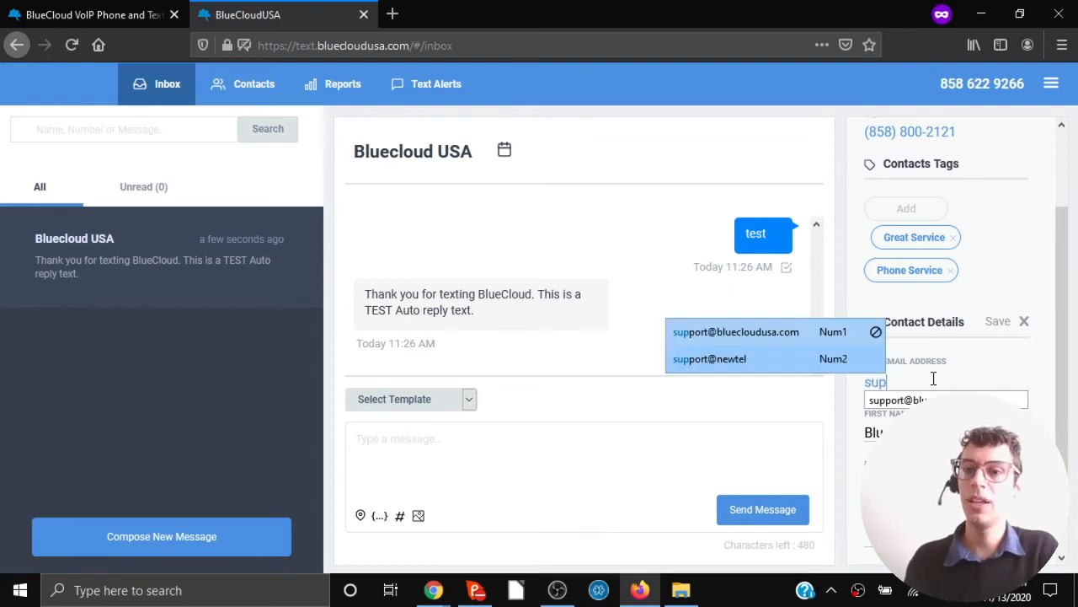
key(Return)
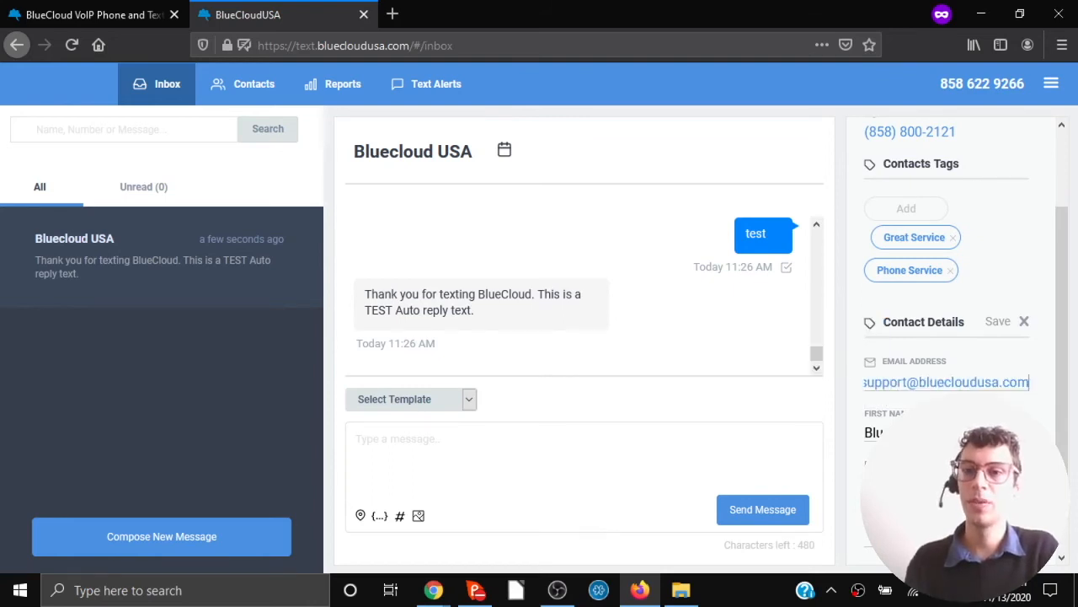
click(997, 323)
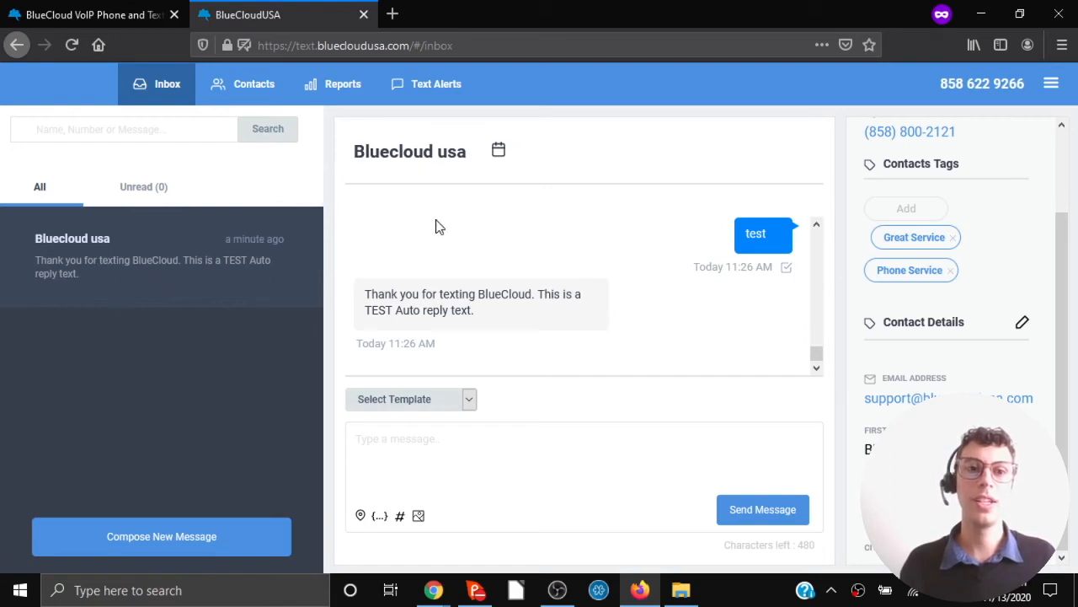
click(256, 93)
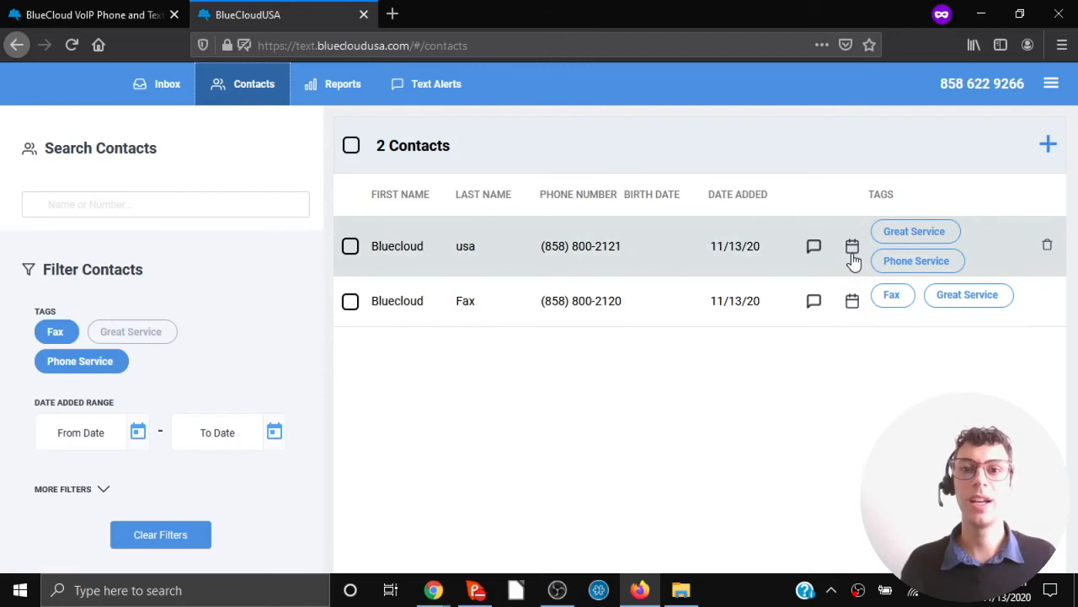
Schedule a 'test send' reminder to Bluecloud usa for 13 November 2020, then go back to the inbox.
click(852, 250)
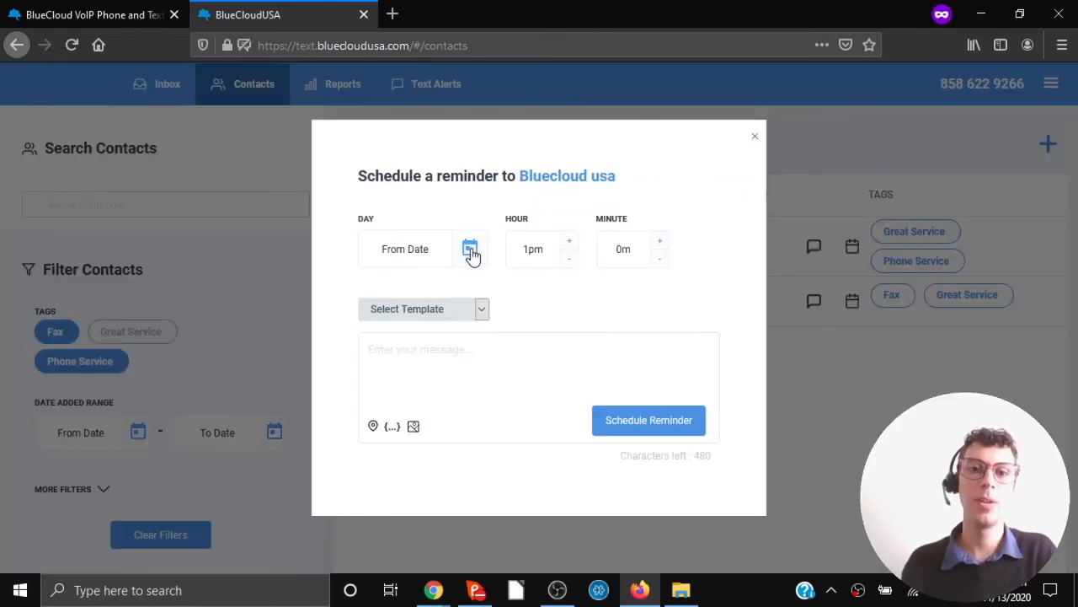
click(471, 251)
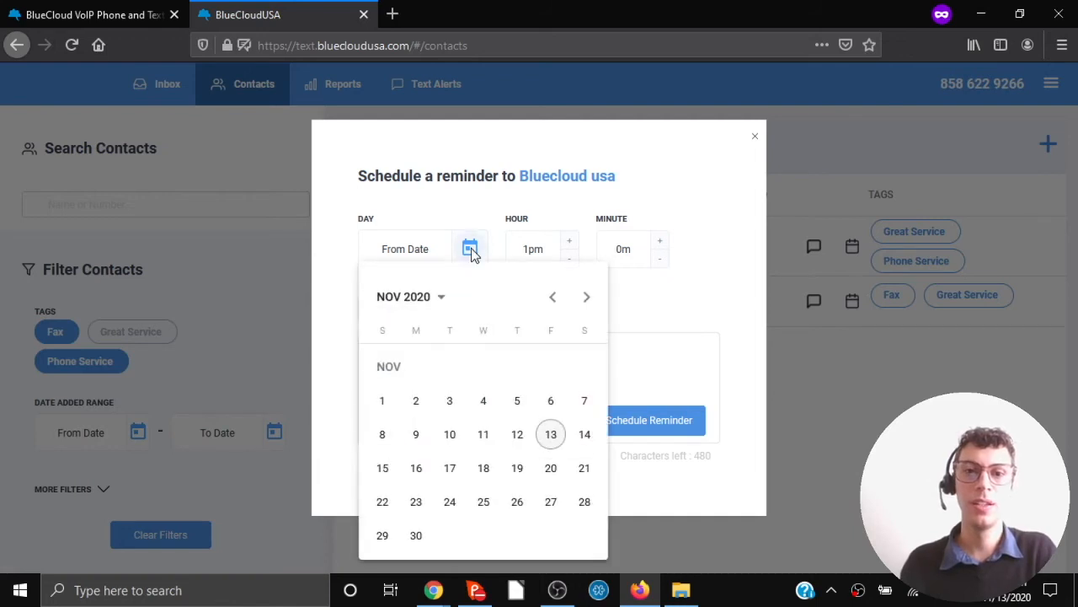
click(551, 434)
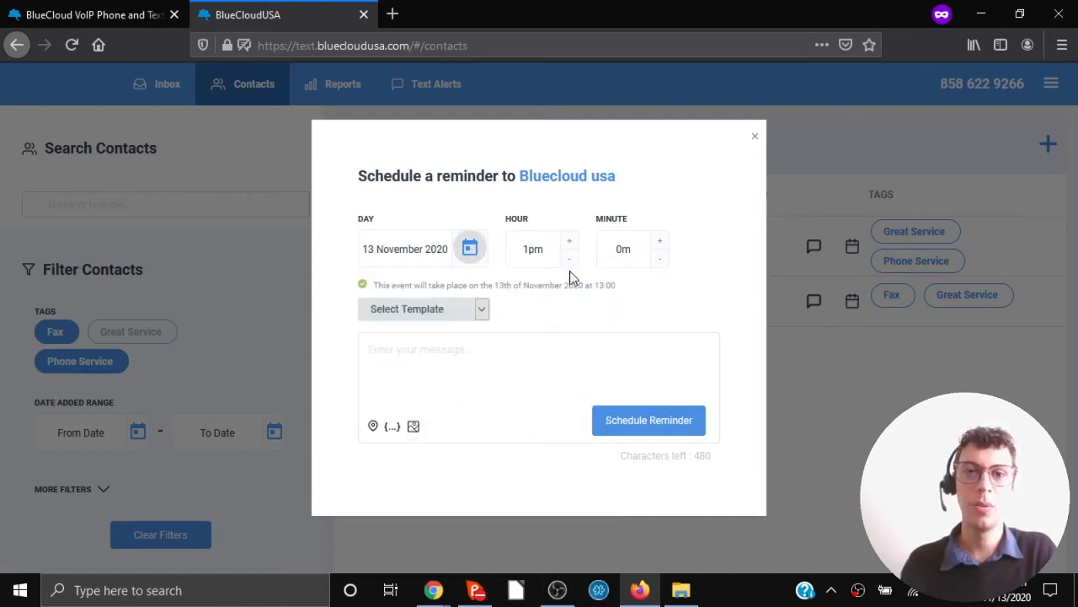
click(505, 361)
text(test send)
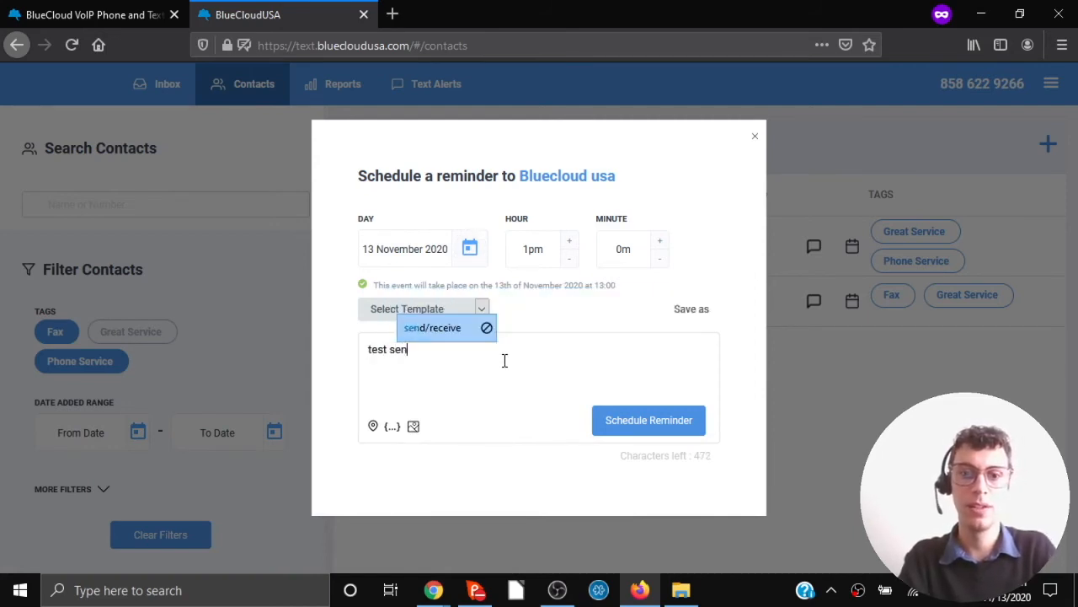
click(635, 424)
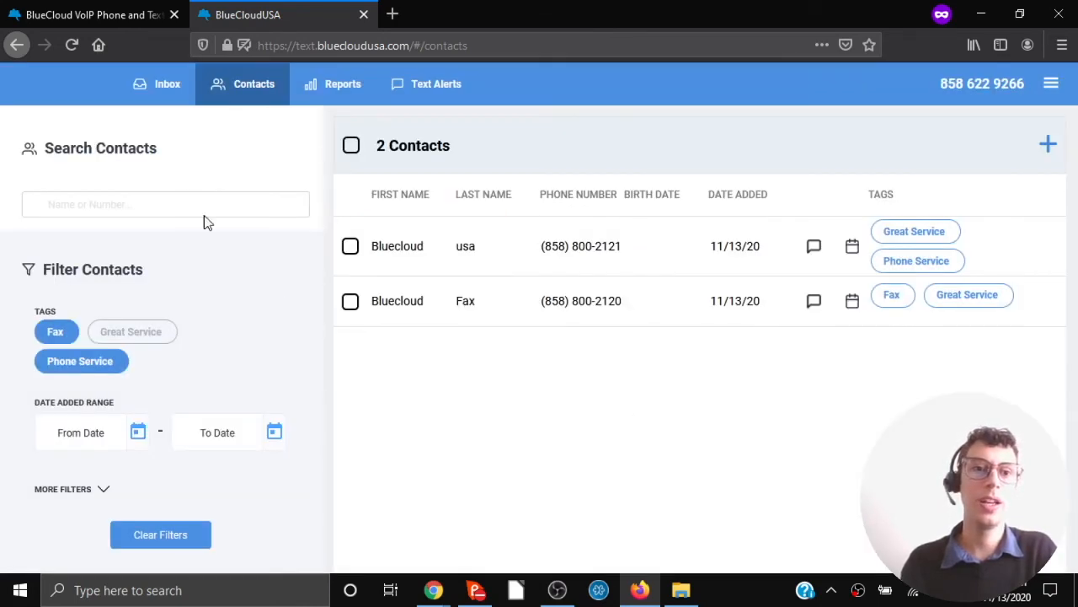
click(157, 89)
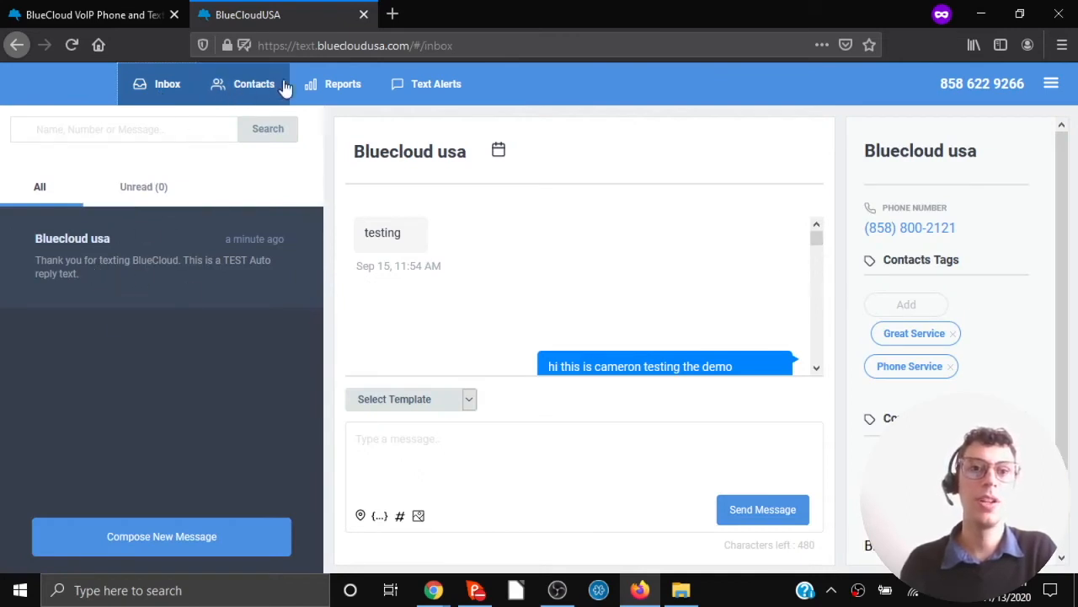
Open the Scheduled Tasks report under Reports to see the pending 'test send' reminder.
click(349, 89)
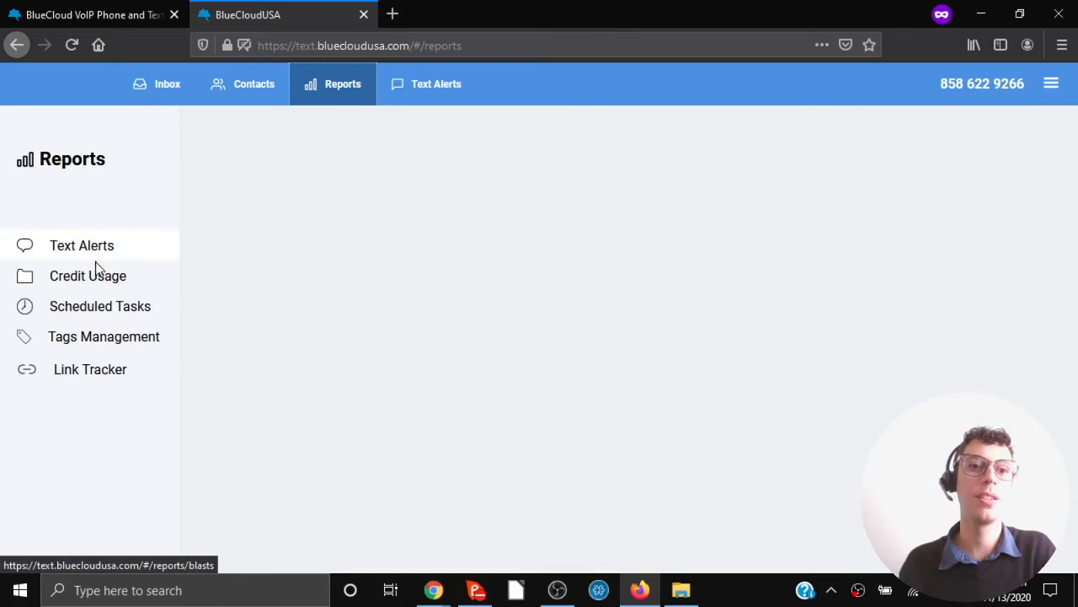
click(86, 311)
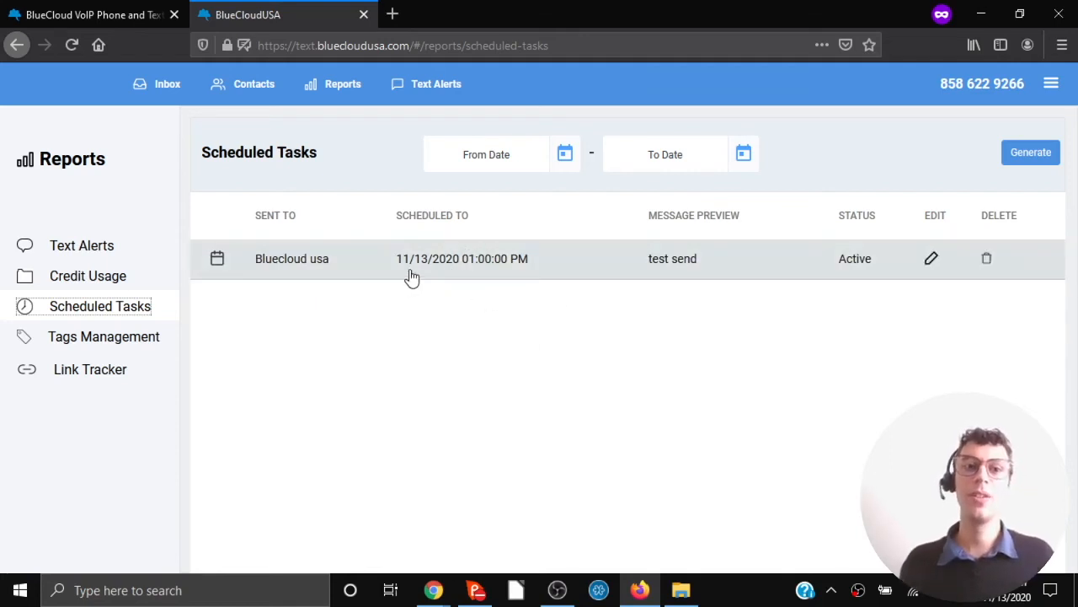
Update the reminder message to 'test send please', then delete the scheduled reminder.
click(931, 262)
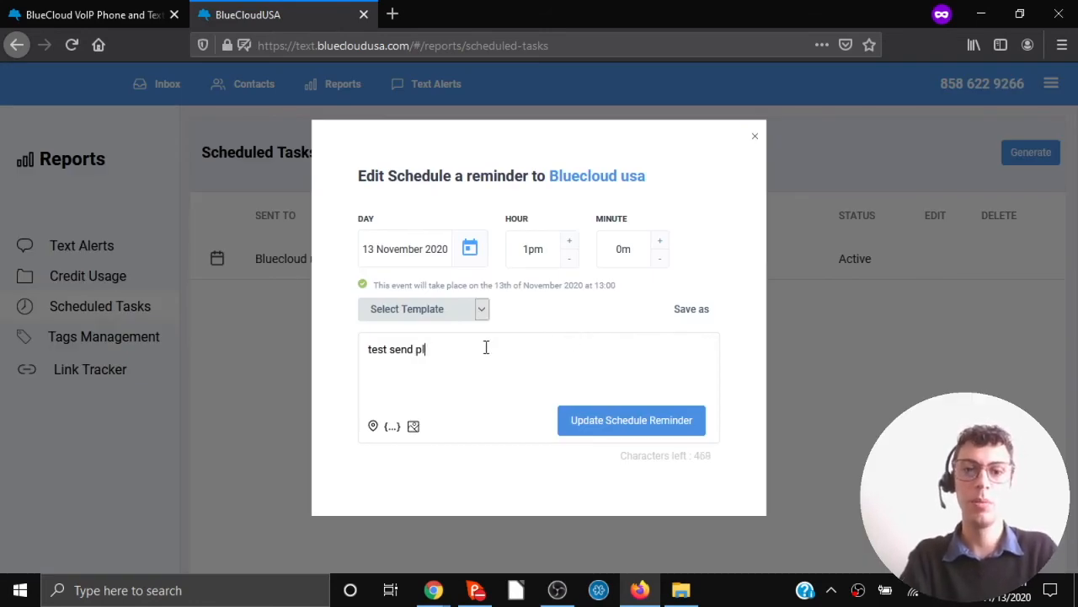
click(580, 428)
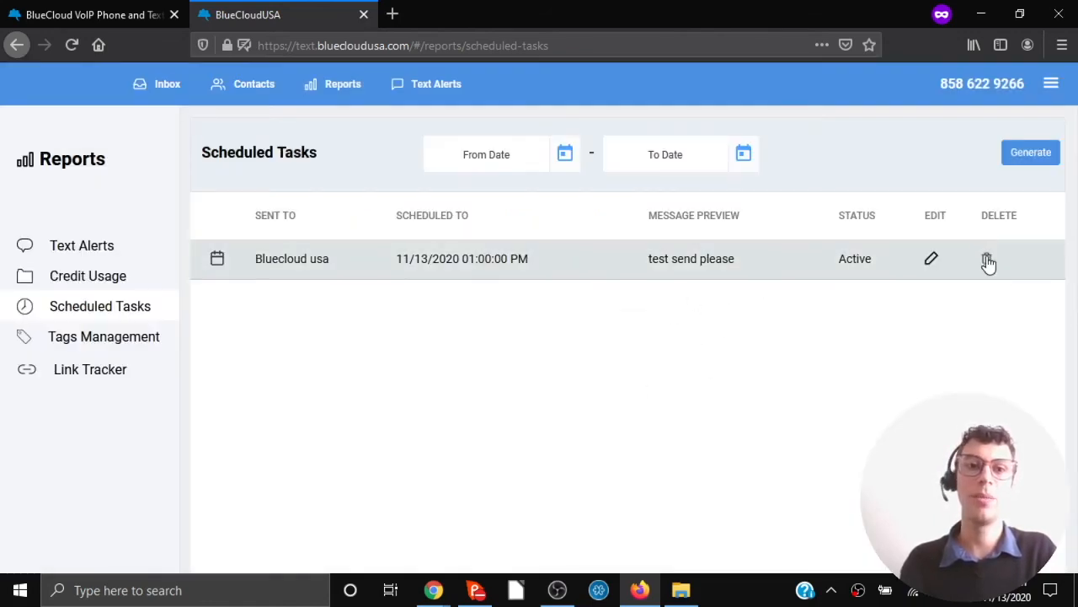
click(988, 261)
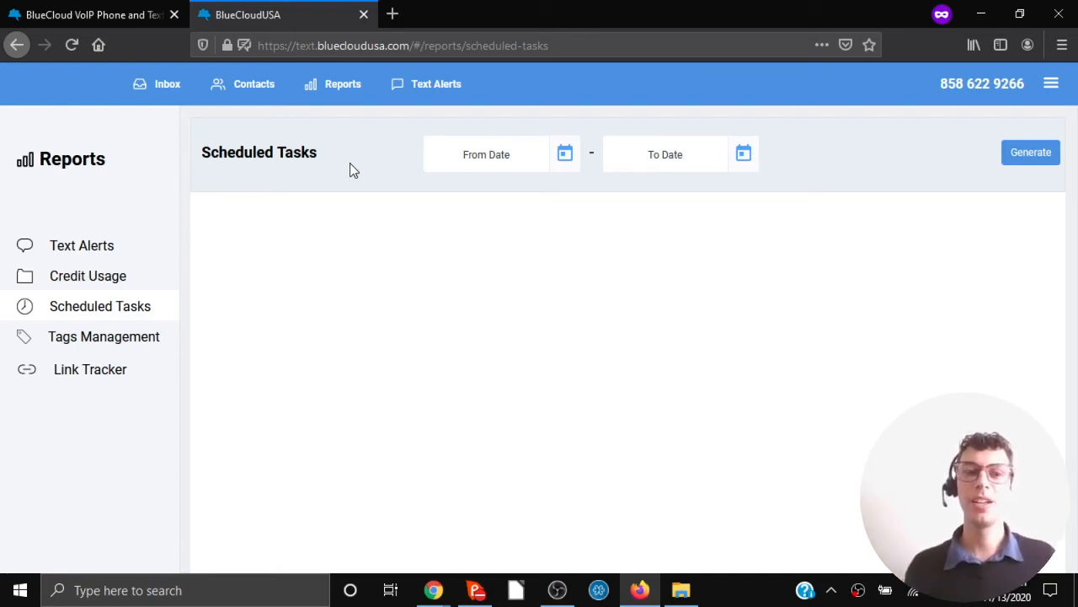
Draft a text alert reading 'hi', briefly applying and then removing the Fax tag filter.
click(424, 91)
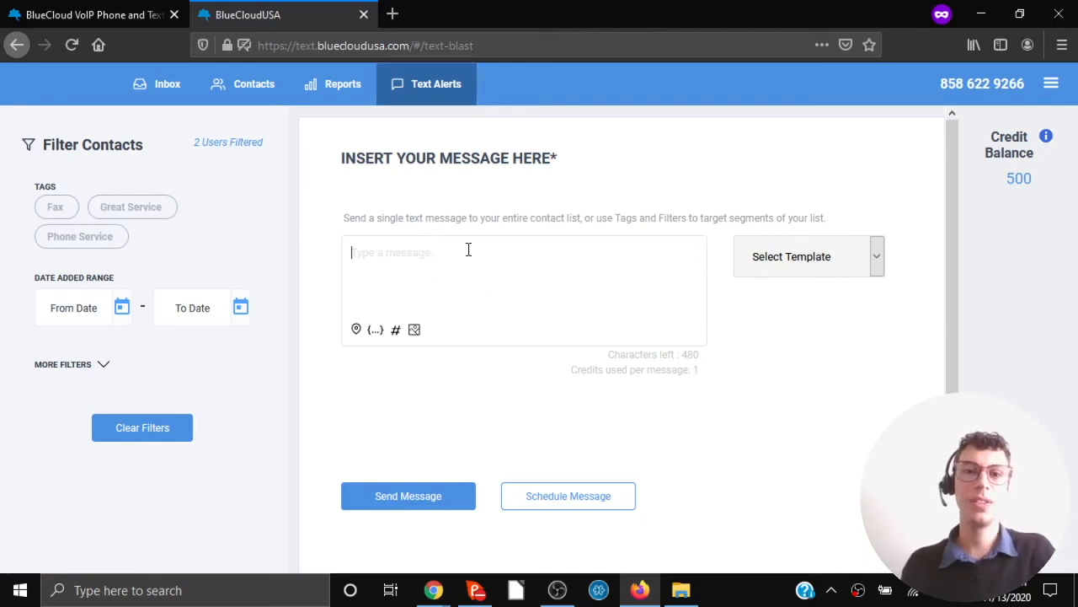
text(hi)
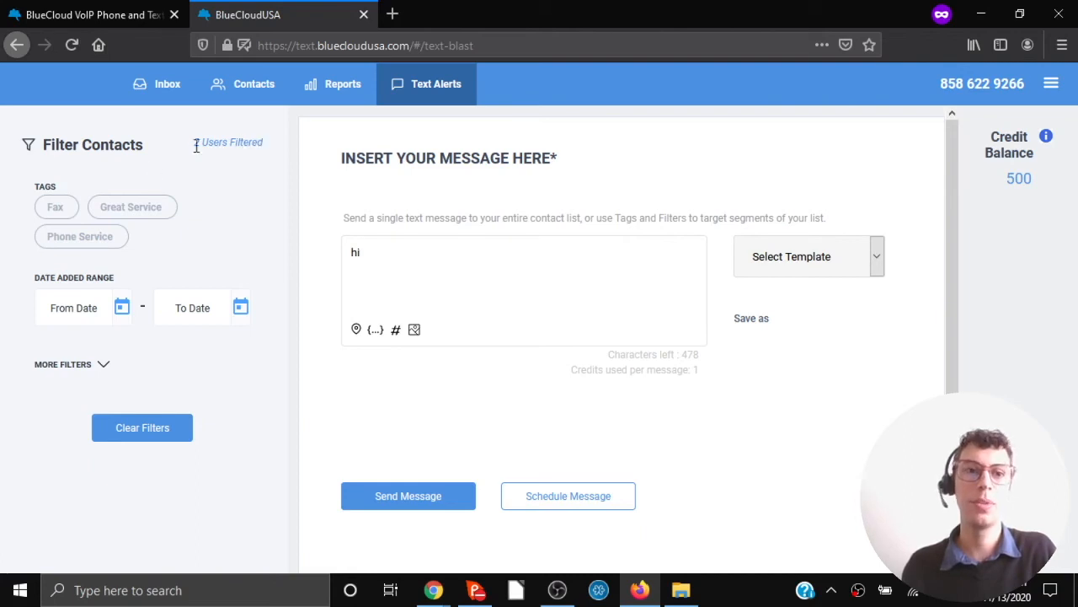
click(56, 209)
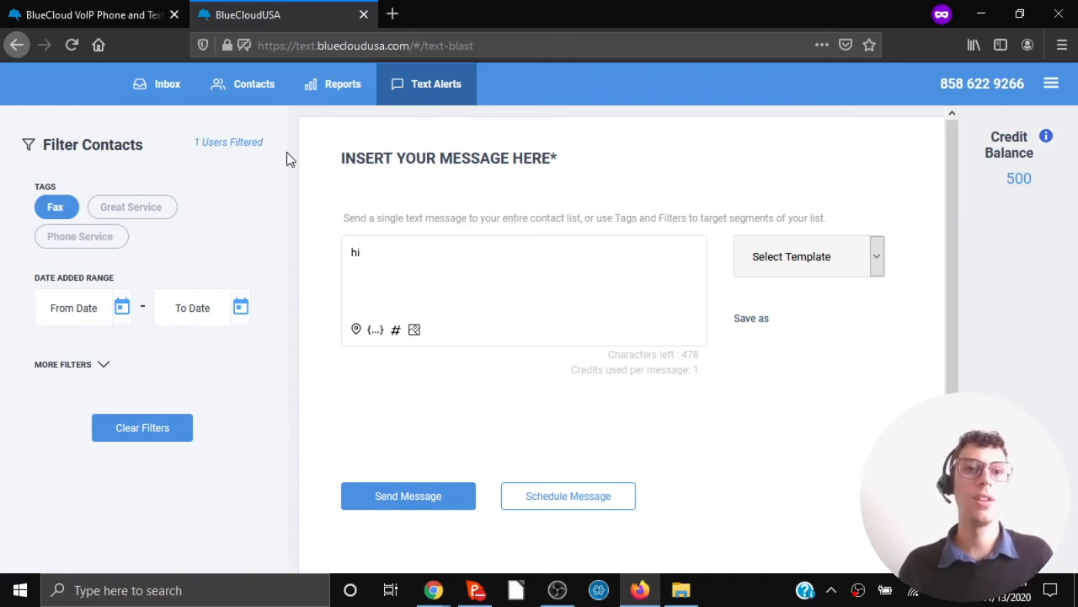
click(57, 212)
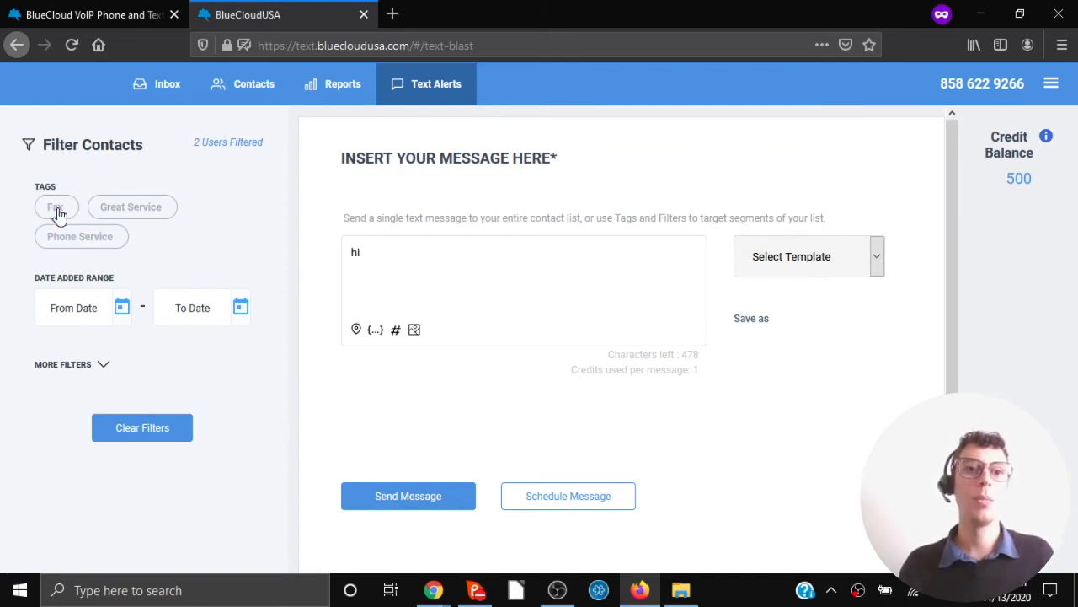
click(155, 93)
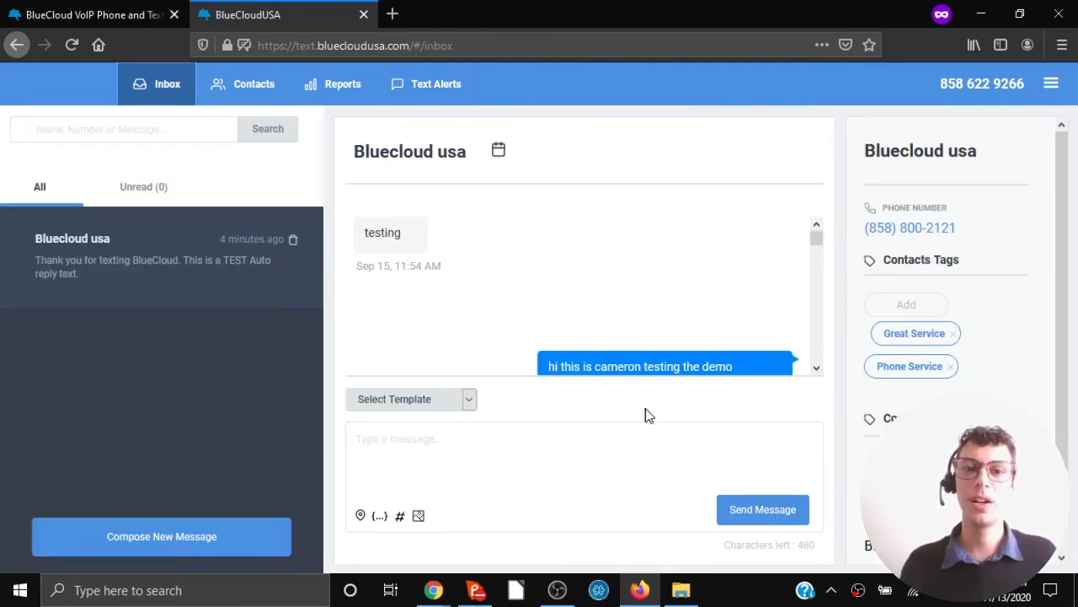
click(509, 447)
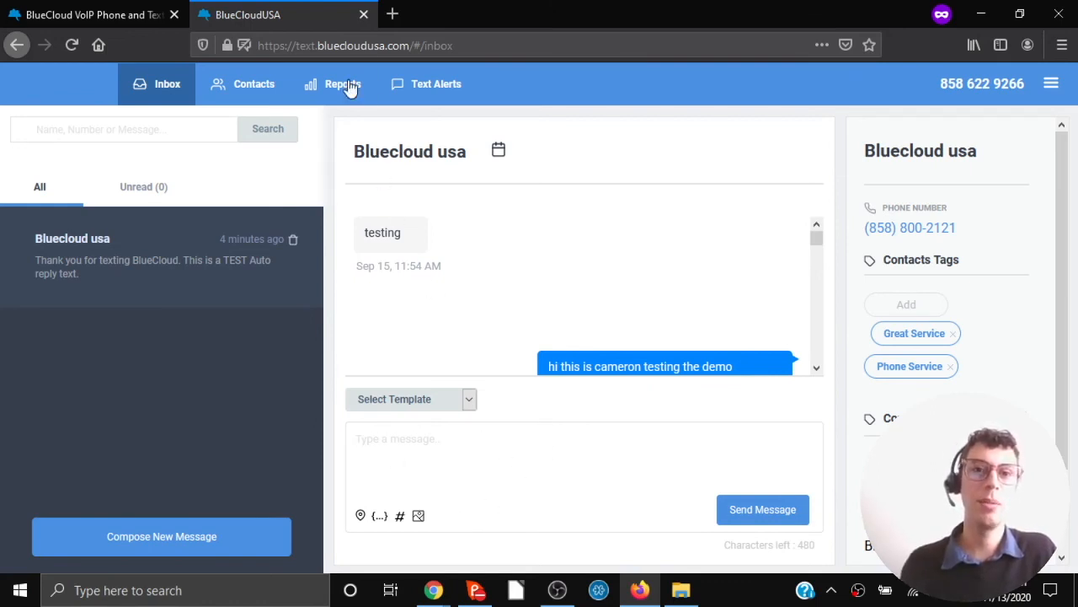
click(401, 79)
Replace 'hi' with 'Hello %FNAME%, welcome to our company', inserting the First Name field.
drag(428, 248, 309, 256)
key(BackSpace)
text(Hello)
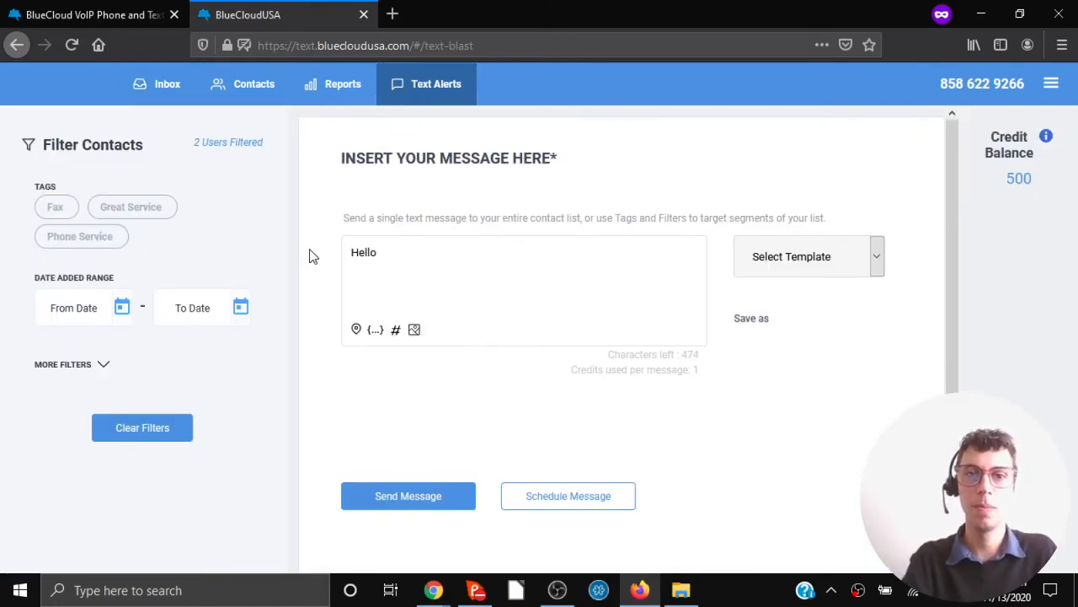
click(376, 331)
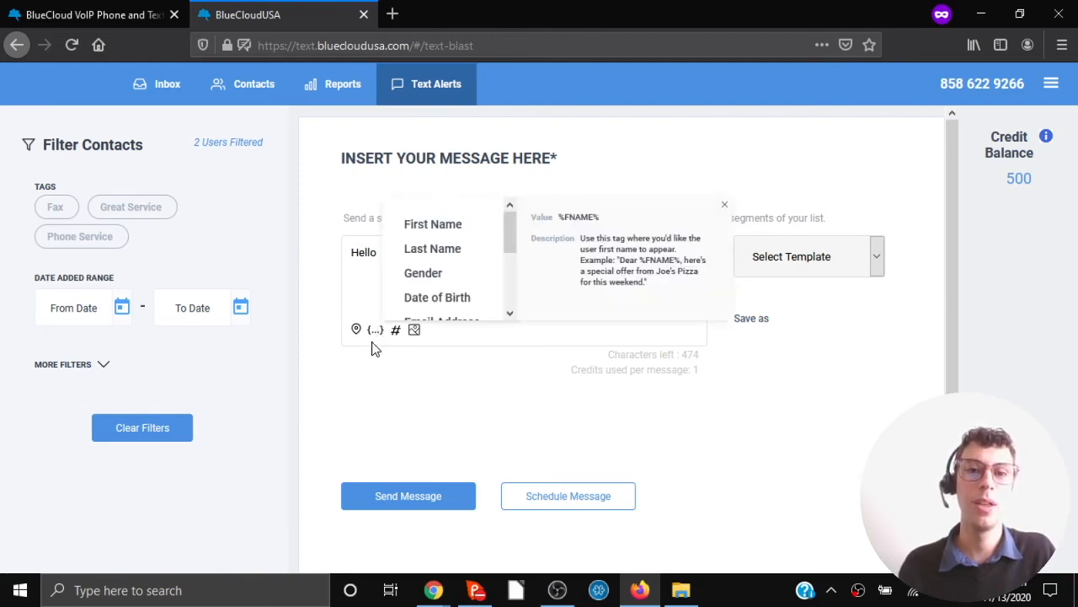
click(437, 229)
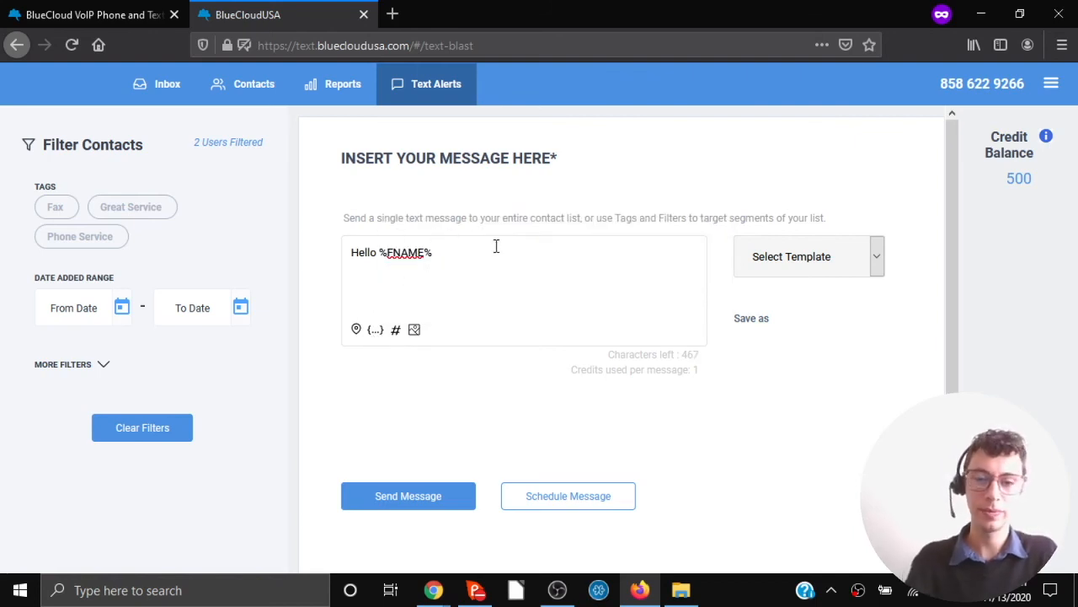
text(,)
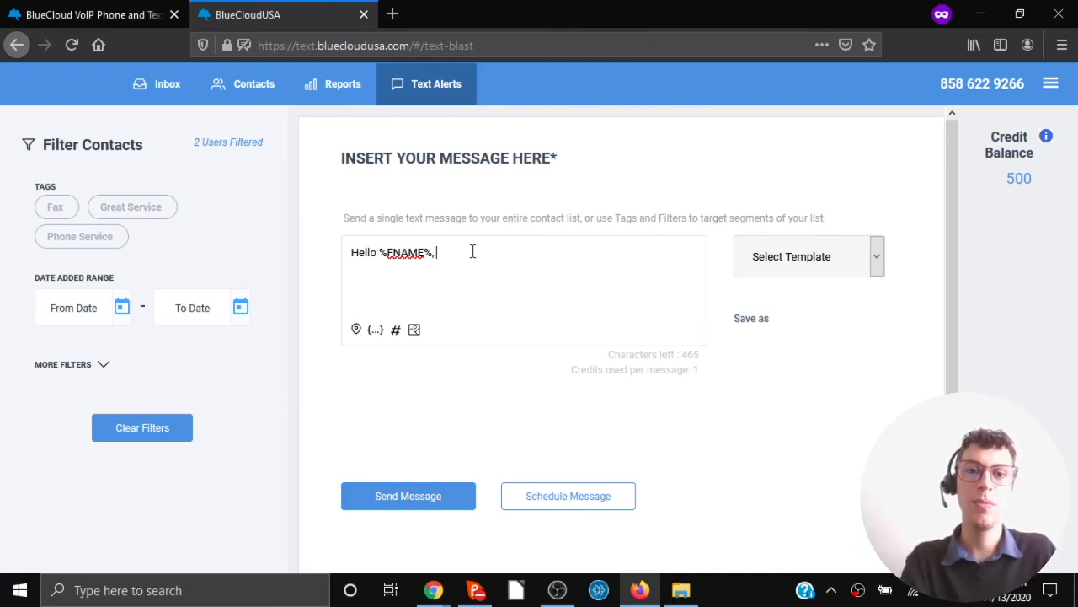
text(welcome)
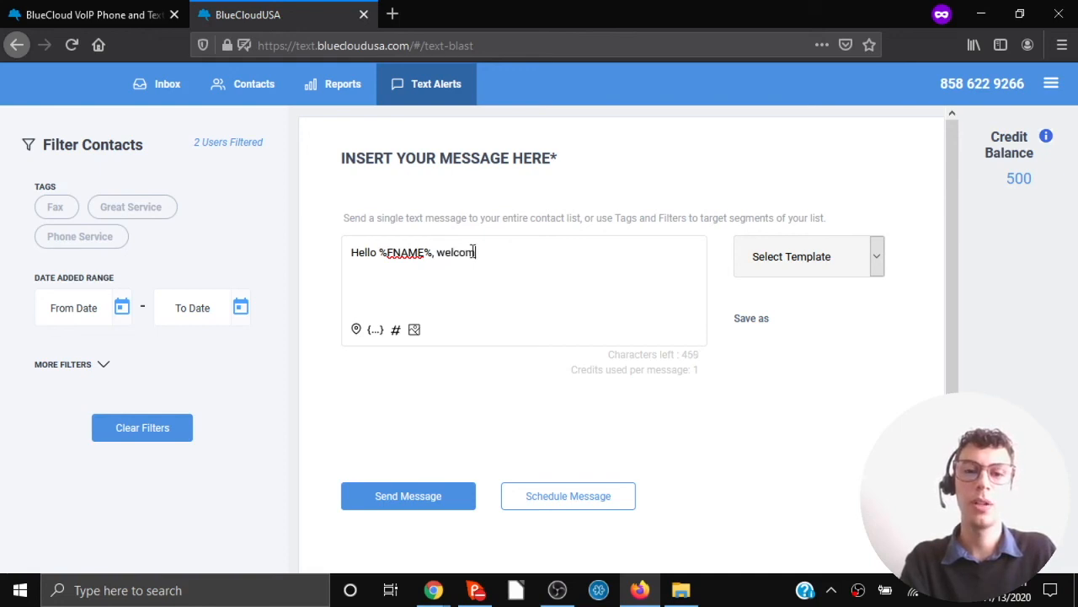
text( to our company!)
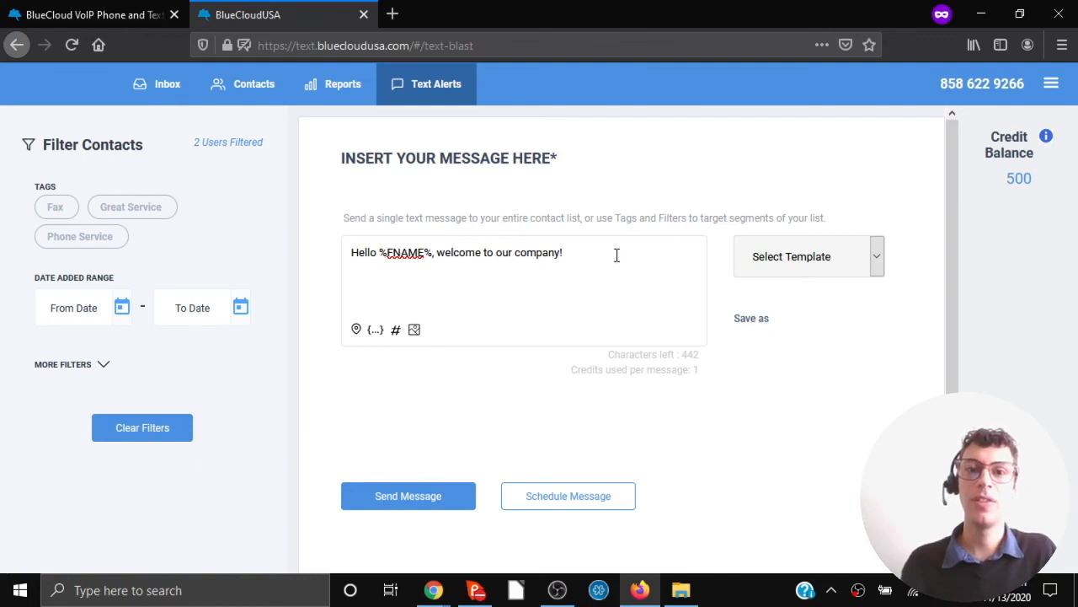
Save the greeting as a new template named 'welcome template'.
click(758, 318)
click(553, 313)
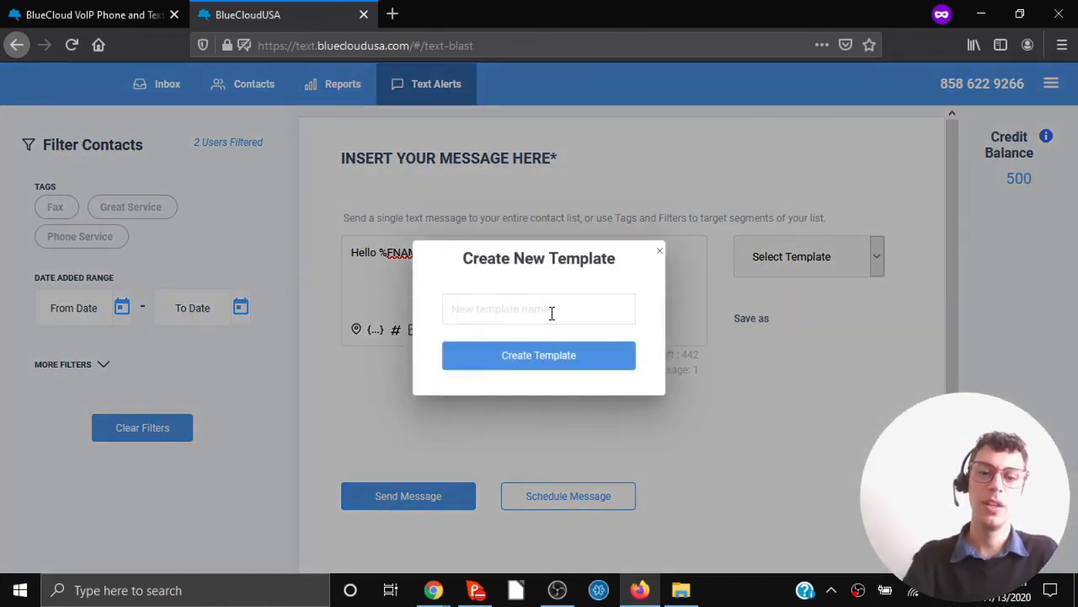
text(welcome)
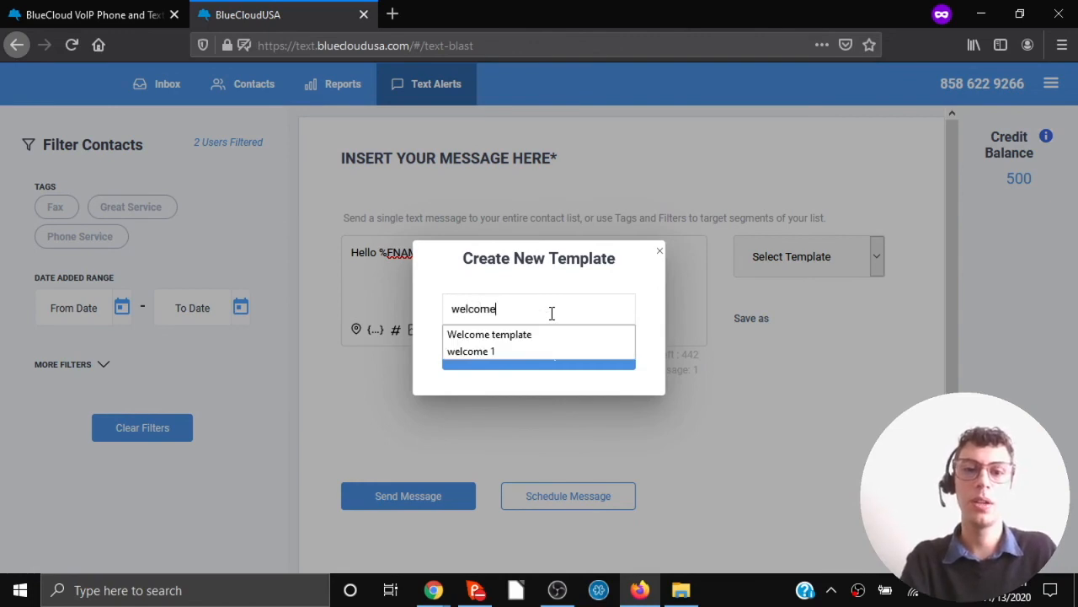
text( template)
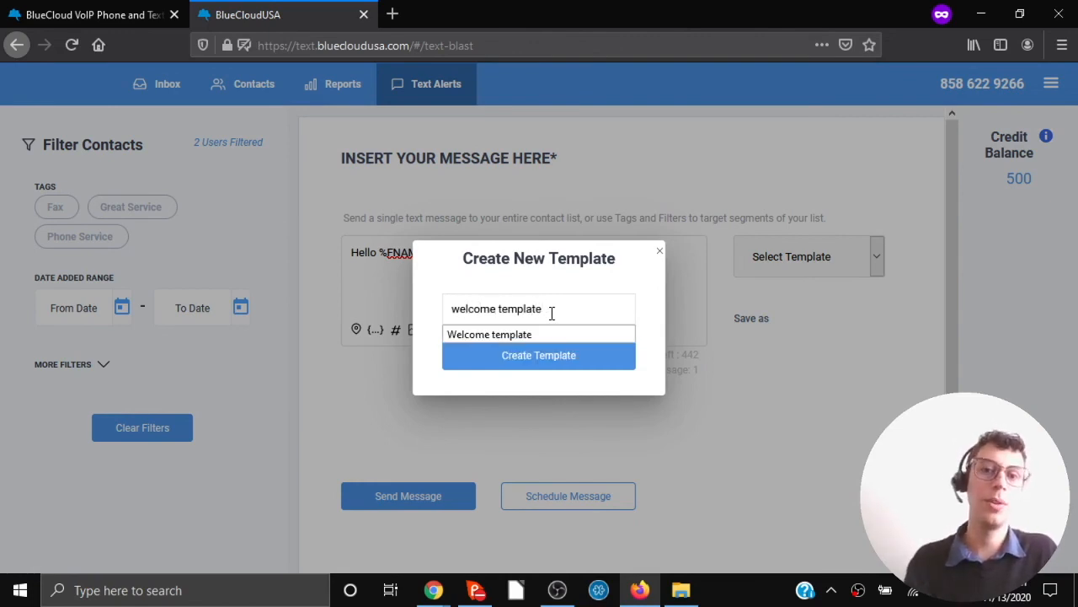
click(545, 357)
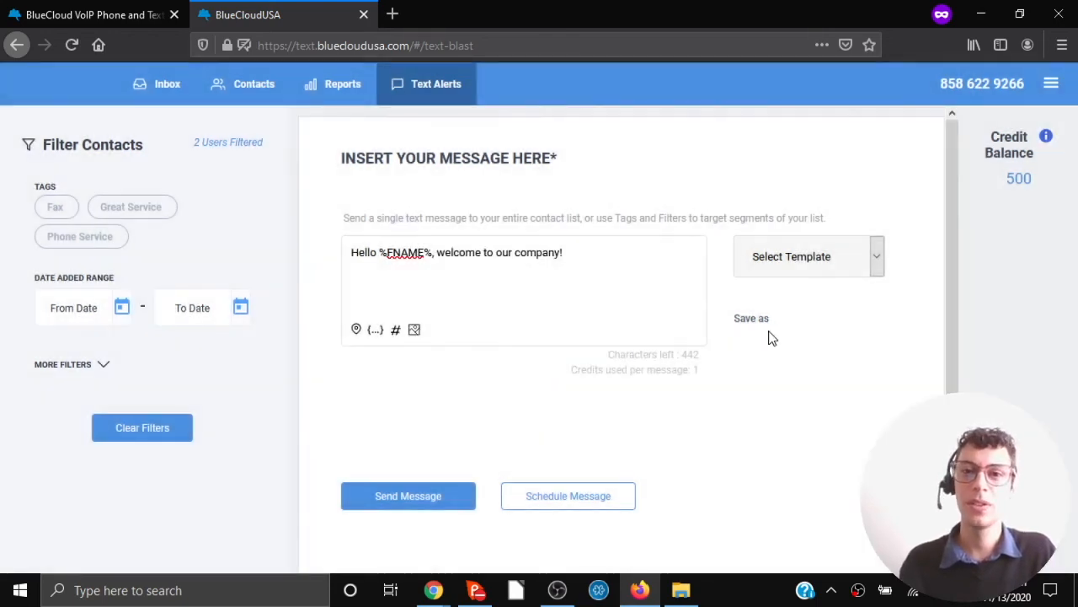
Load 'welcome template' into the alert from the Select Template list, after comparing it with the older Welcome template.
click(875, 257)
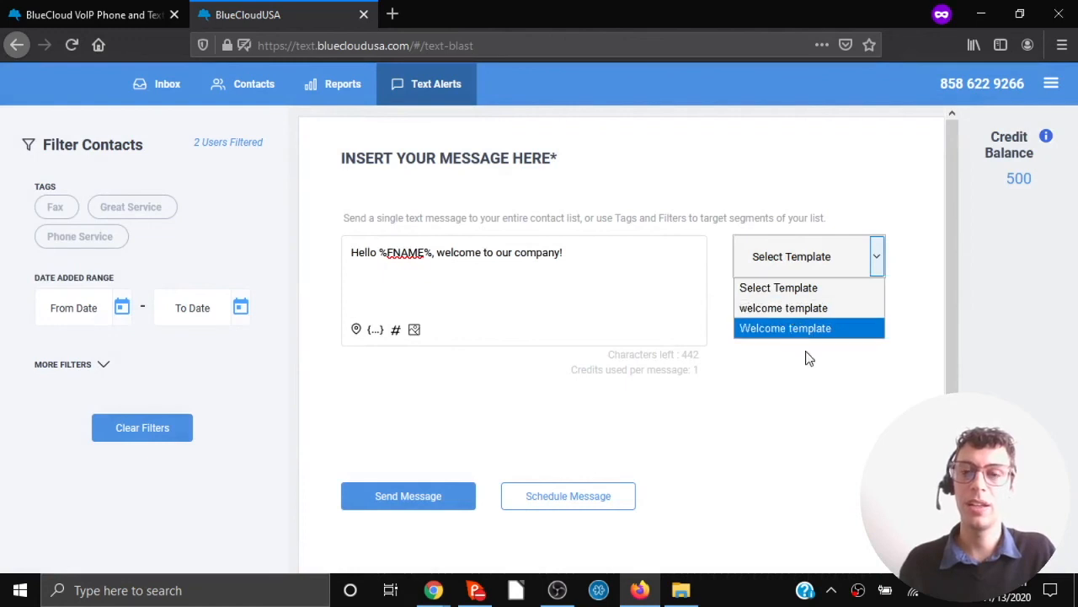
click(783, 414)
click(876, 258)
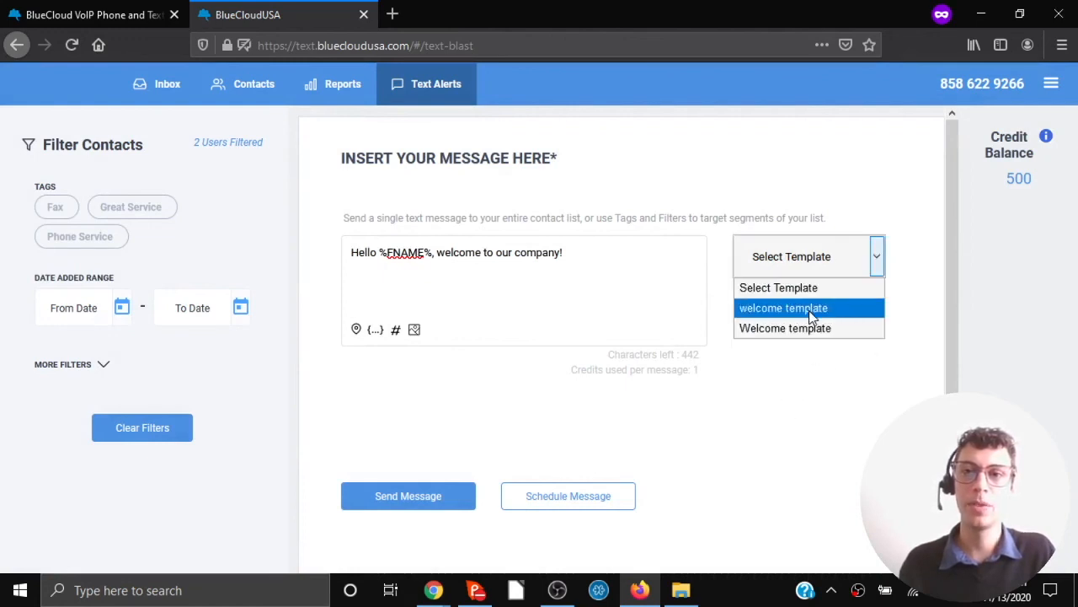
click(809, 309)
click(880, 254)
click(824, 309)
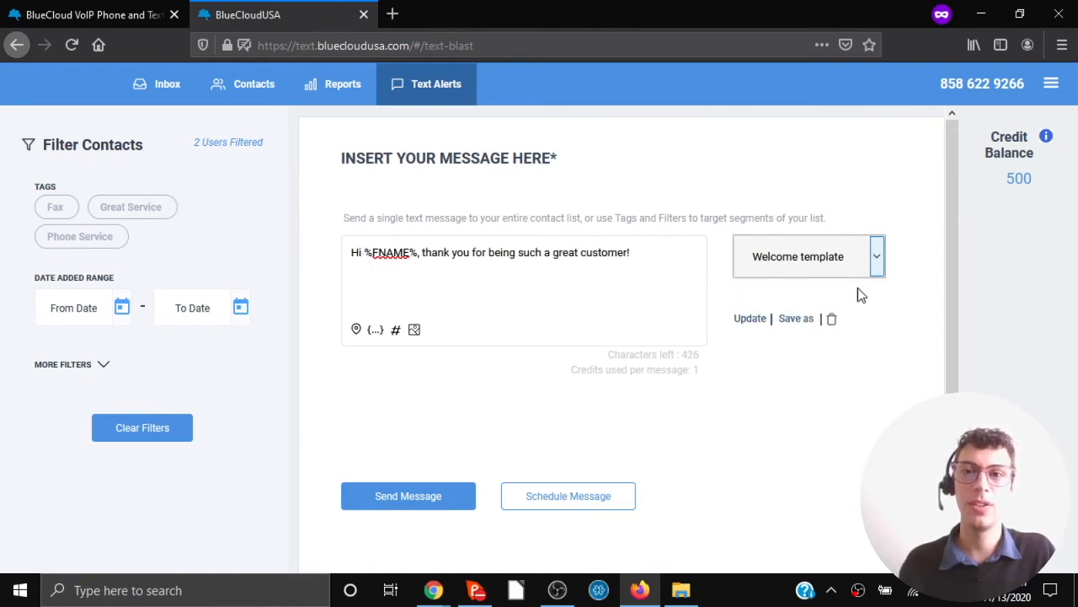
click(877, 260)
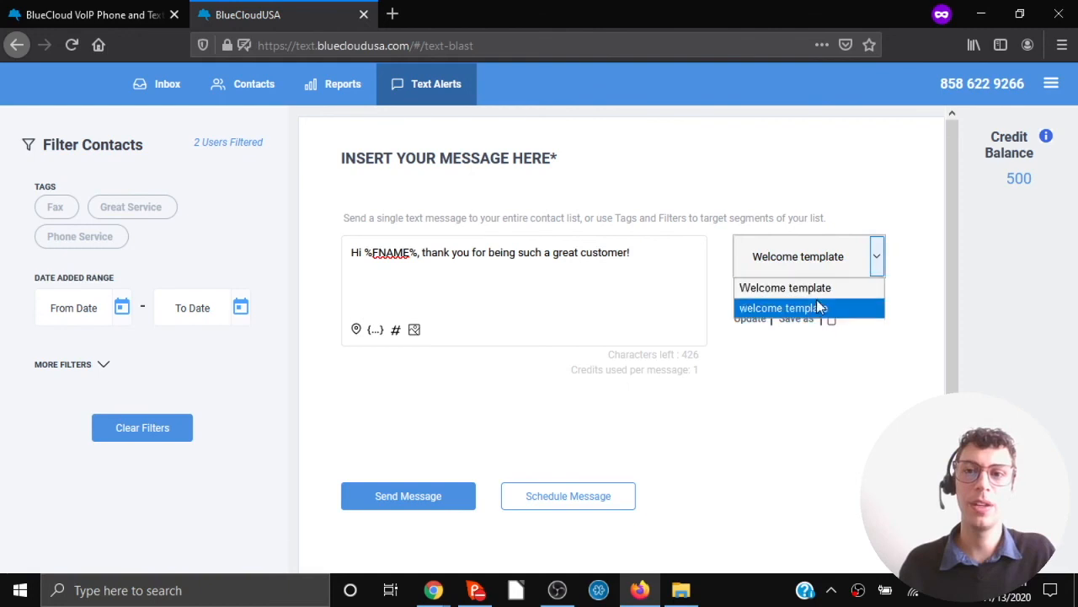
click(814, 307)
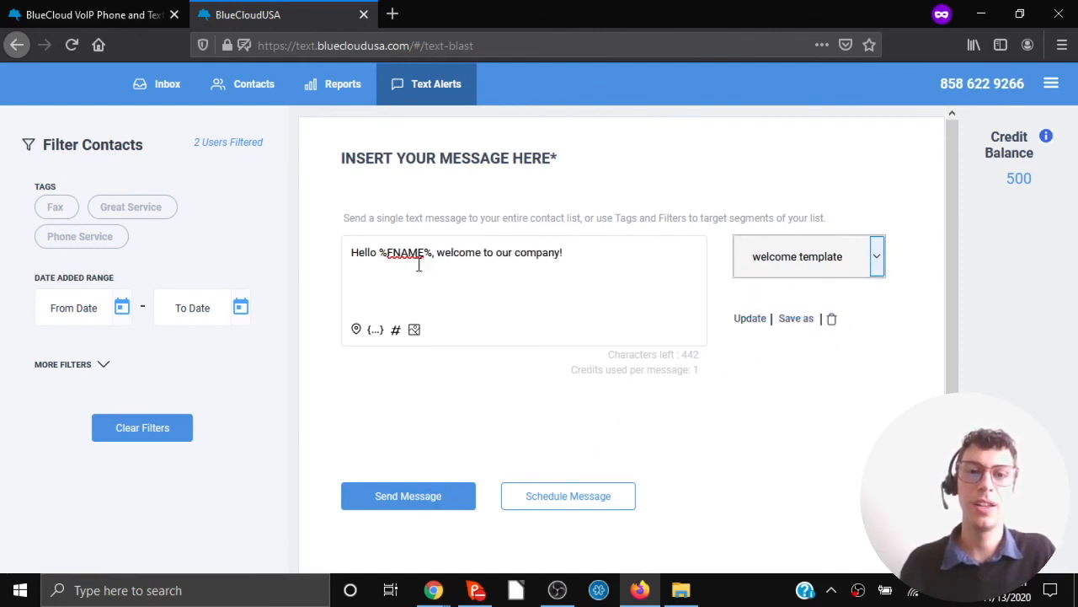
Send the welcome alert to the one Phone Service contact and check its arrival in the inbox.
click(139, 214)
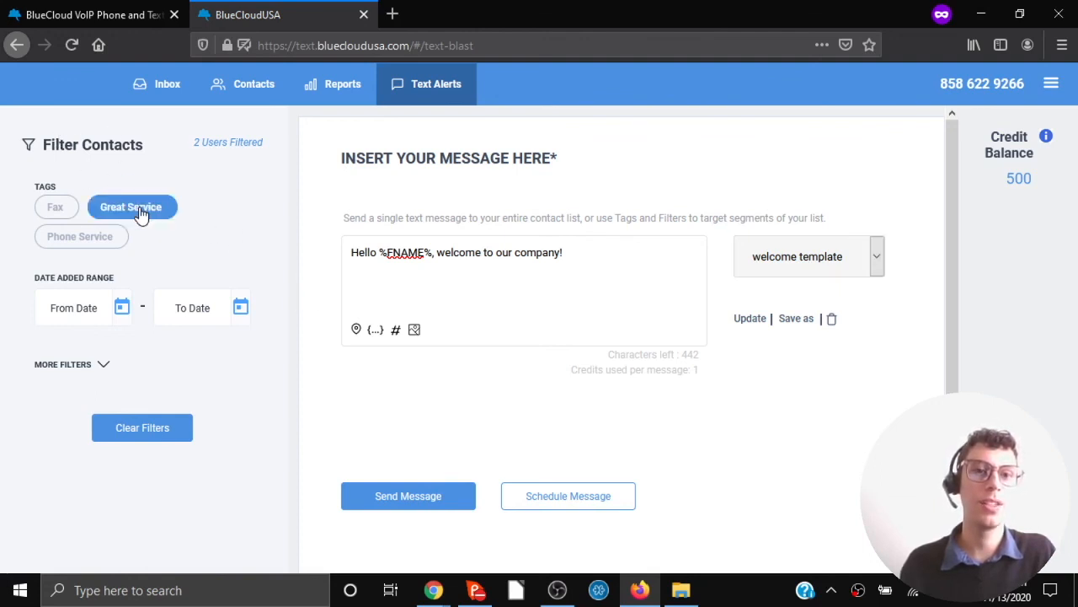
click(101, 239)
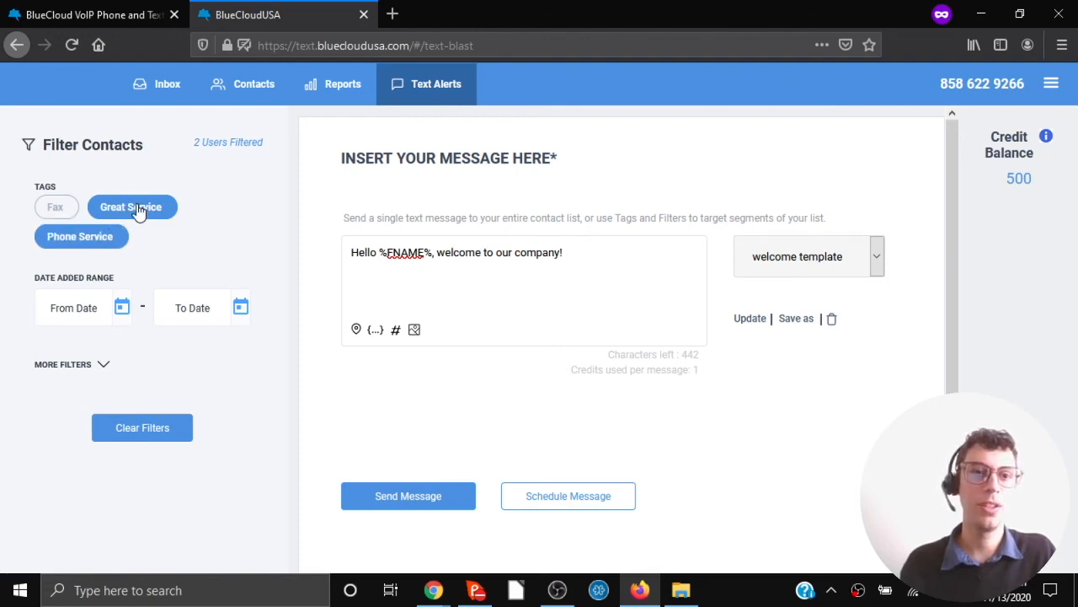
click(139, 211)
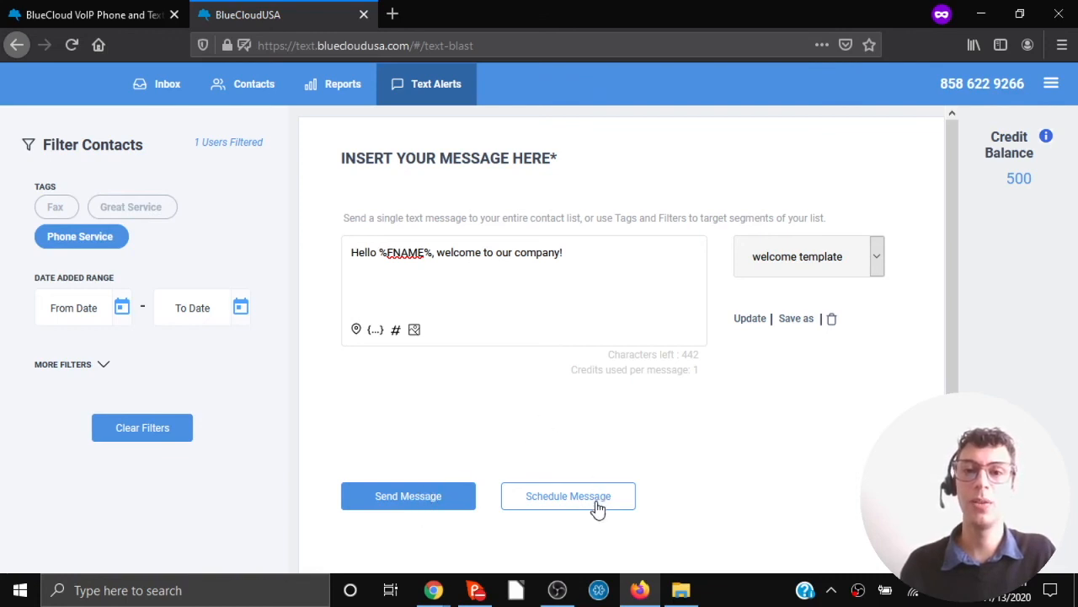
click(393, 499)
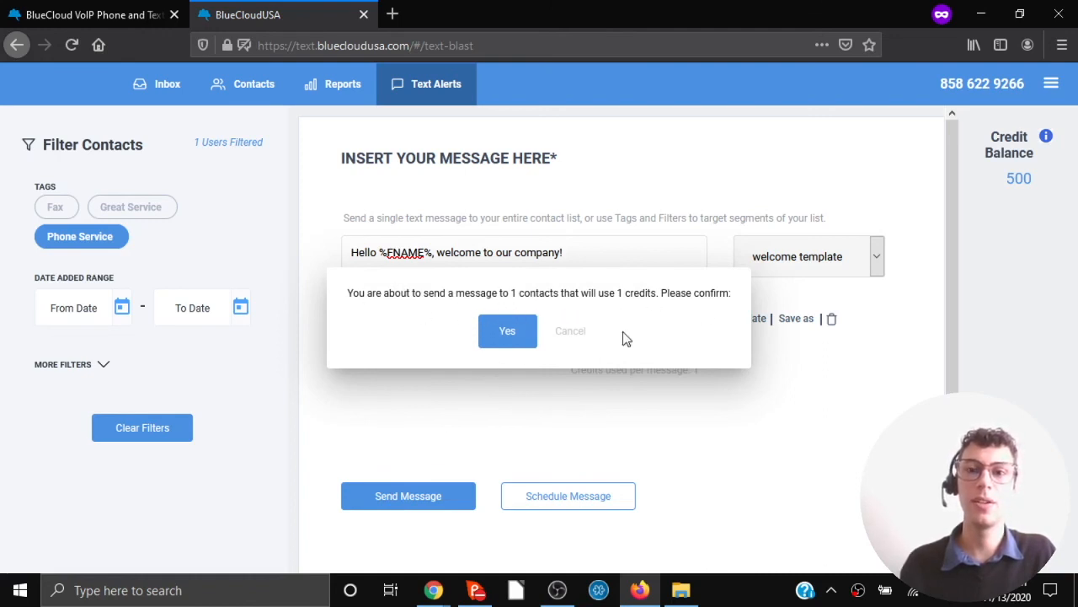
click(510, 331)
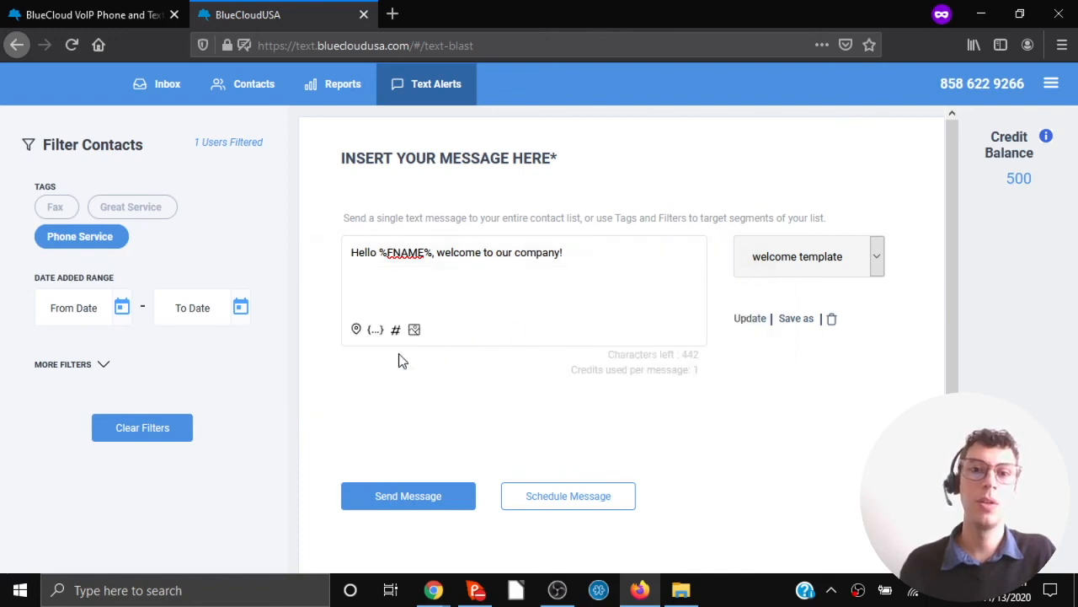
click(158, 100)
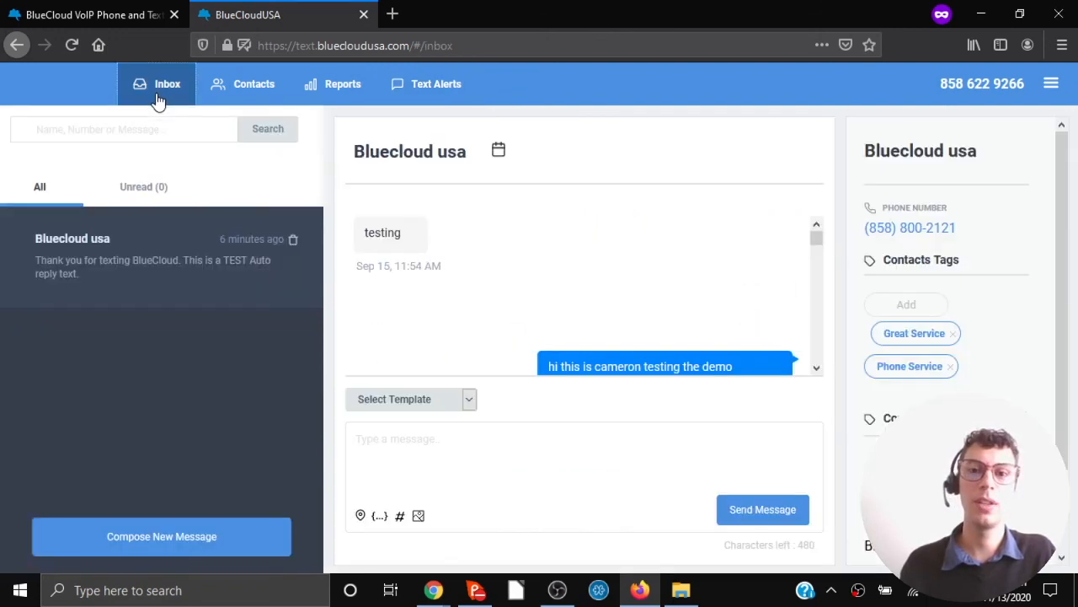
drag(816, 241, 828, 372)
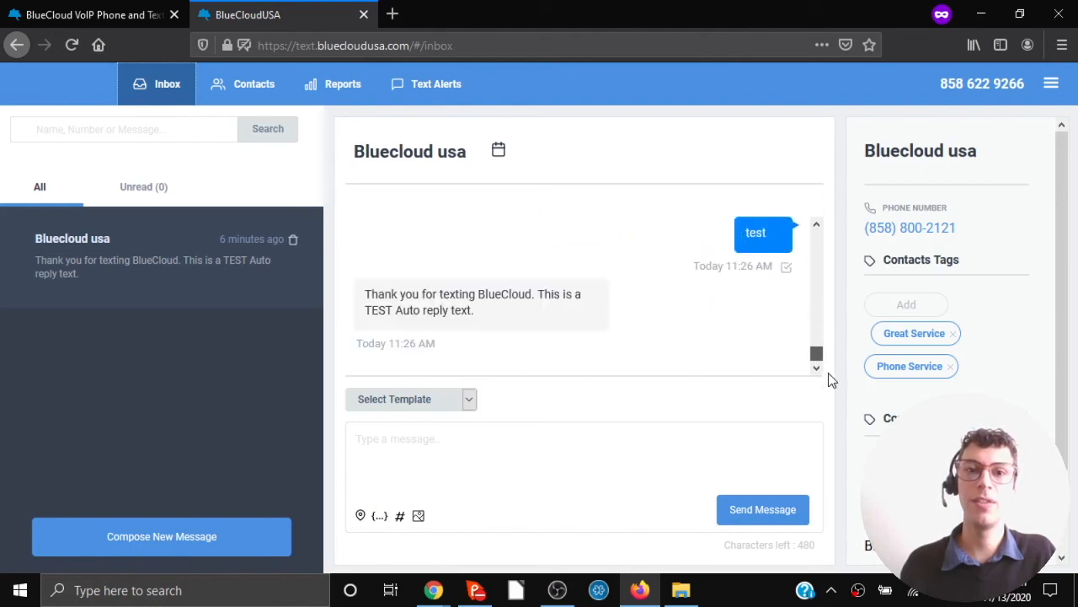